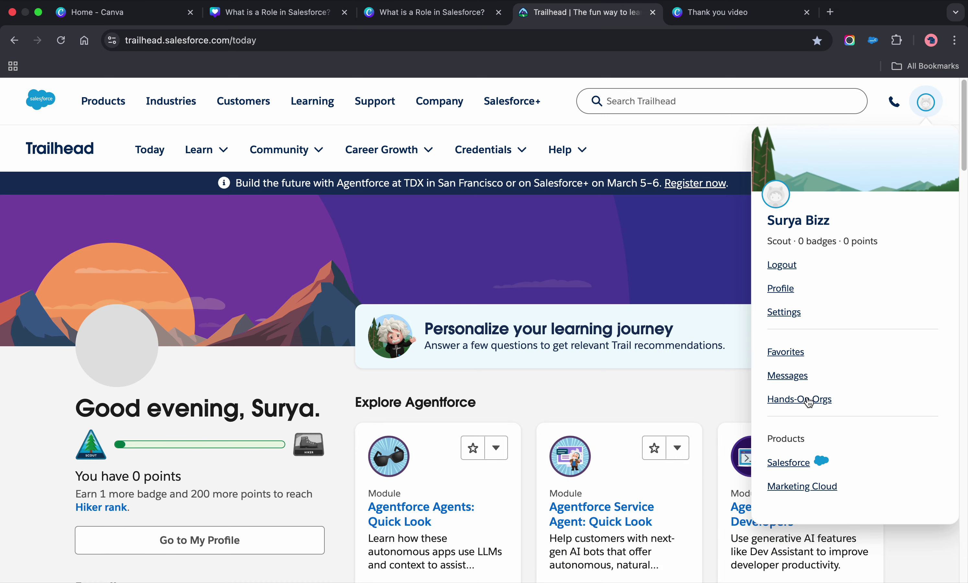
Open the Hands-On Orgs page and launch the Salesforce Admin Realtime org
{"action": "left_click", "coordinate": [808, 399]}
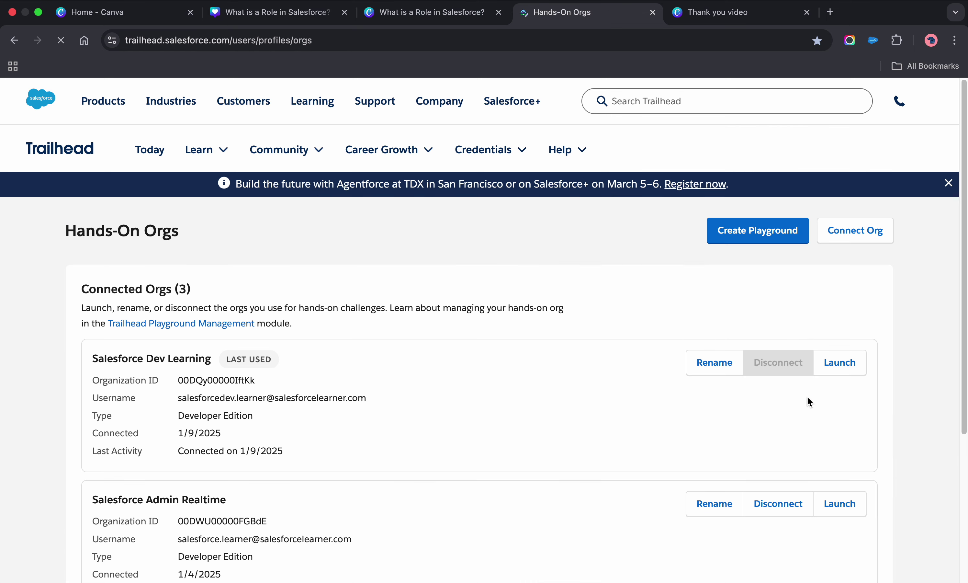
{"action": "scroll", "coordinate": [846, 452], "scroll_direction": "down", "scroll_amount": 5}
{"action": "left_click", "coordinate": [842, 318]}
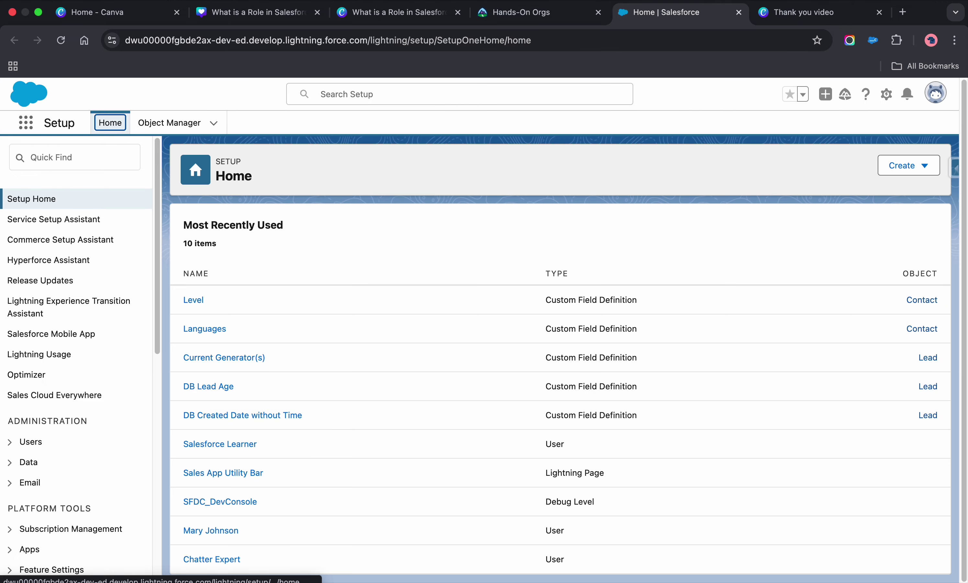
Search Setup for "roles" and open the Roles page under Users
{"action": "left_click", "coordinate": [73, 164]}
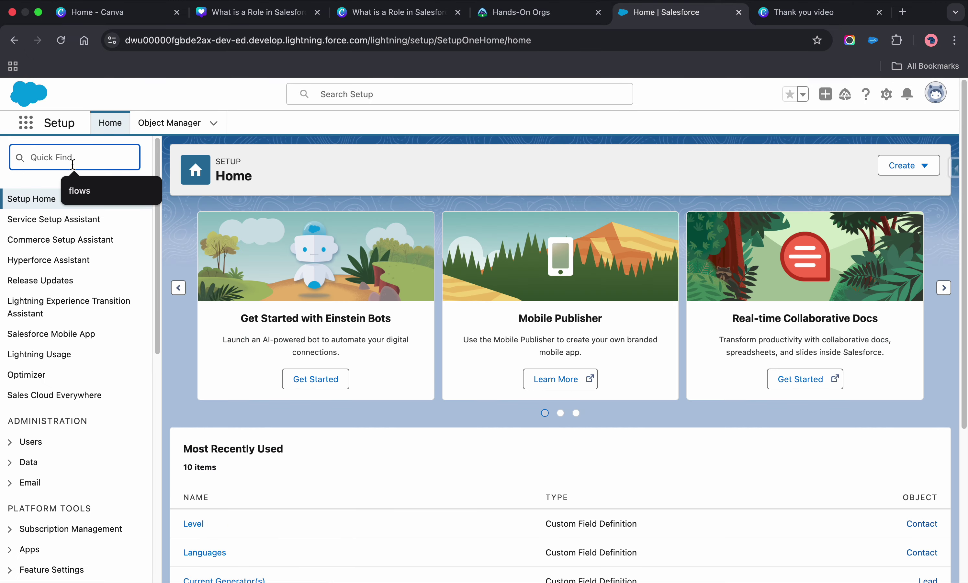
{"action": "type", "text": "roles"}
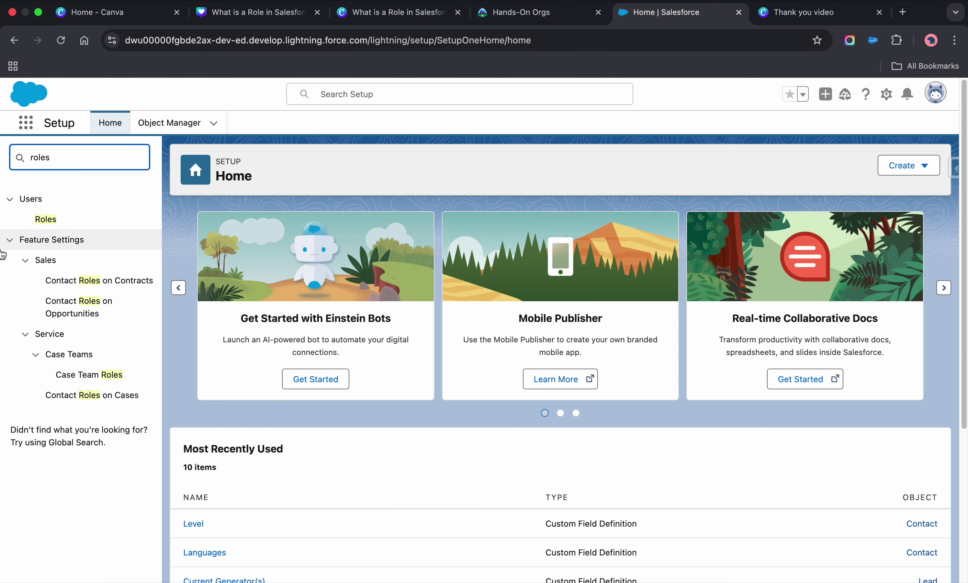
{"action": "left_click", "coordinate": [48, 222]}
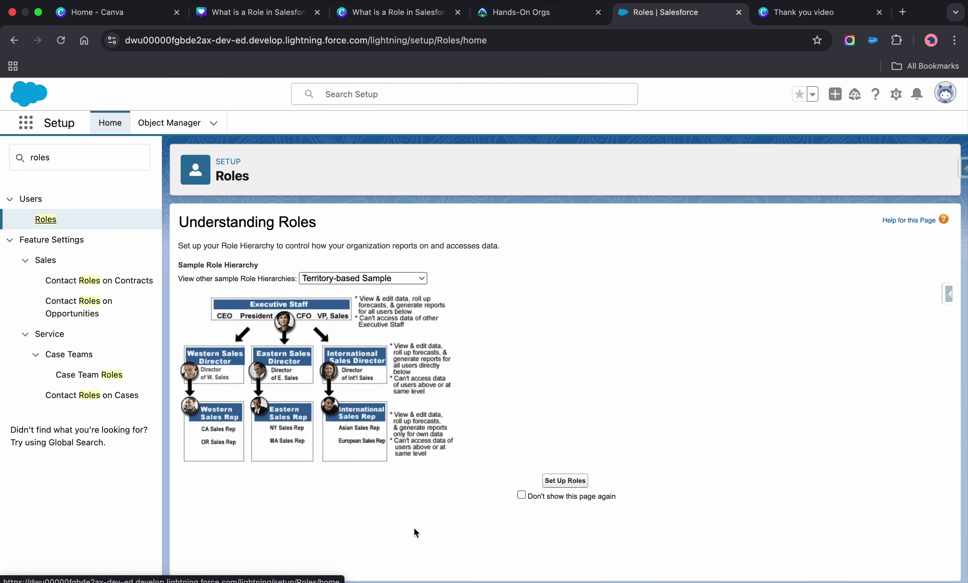
Examine the Territory-based, Product-based and Company Size-based sample role hierarchies
{"action": "left_click", "coordinate": [386, 277]}
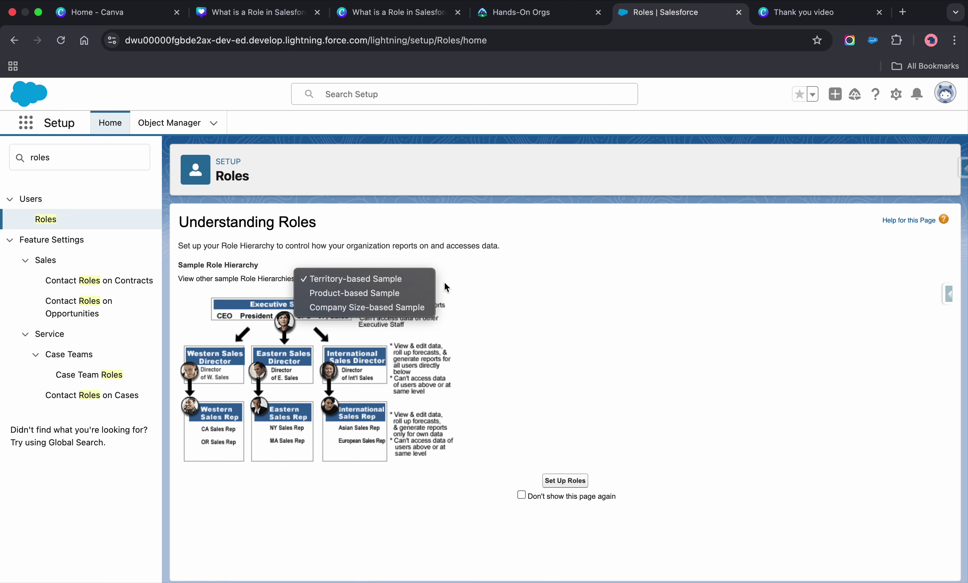
{"action": "left_click", "coordinate": [412, 293]}
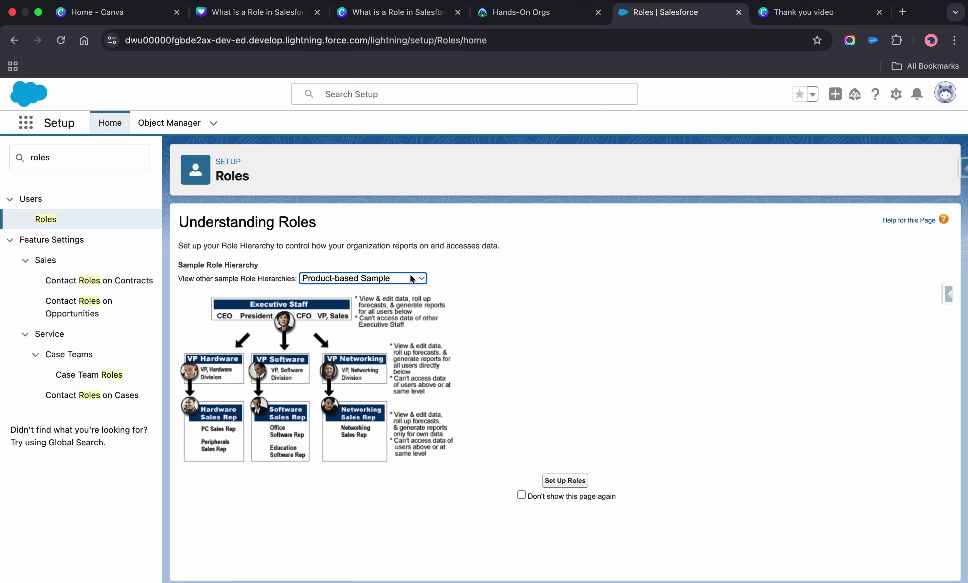
{"action": "left_click", "coordinate": [411, 278]}
{"action": "left_click", "coordinate": [409, 291]}
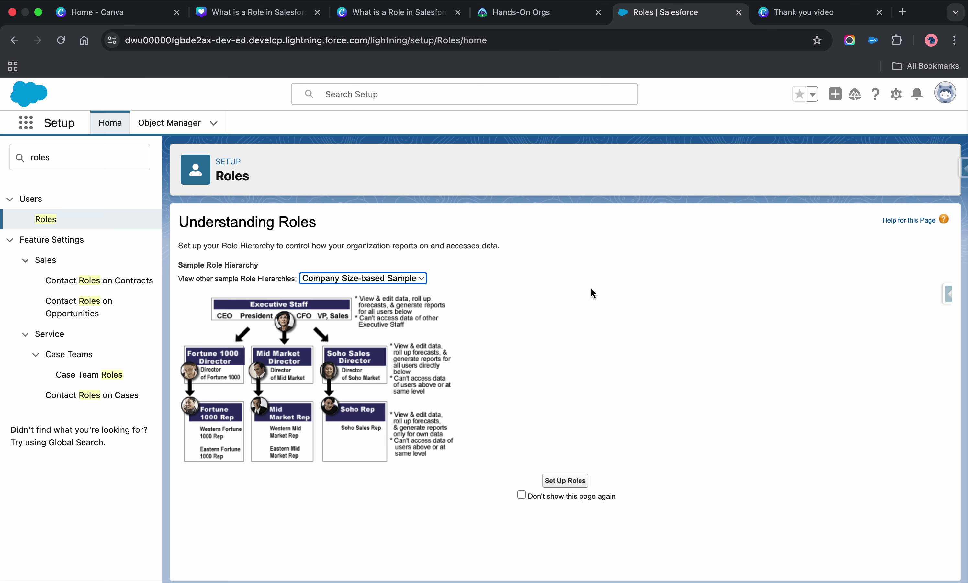
{"action": "left_click", "coordinate": [409, 278]}
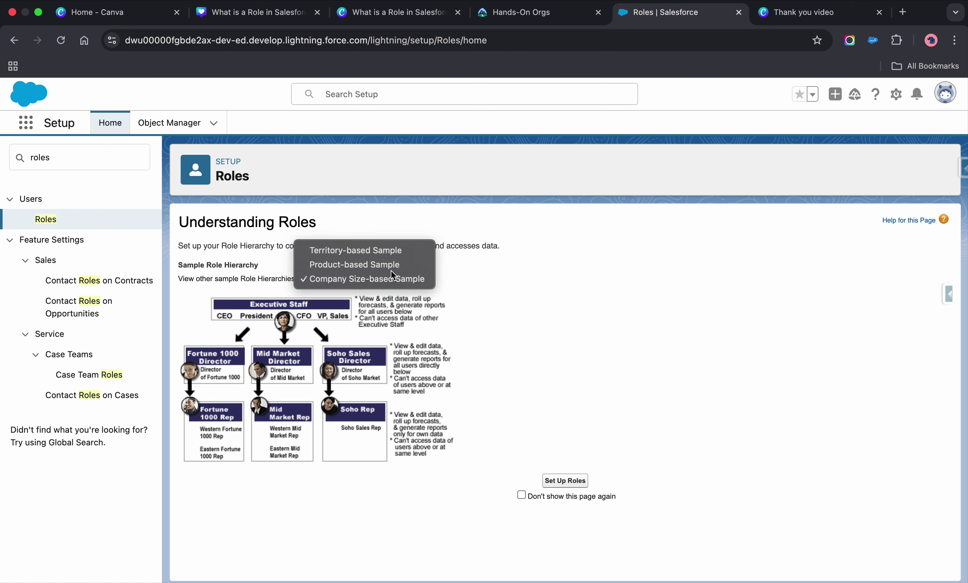
{"action": "left_click", "coordinate": [390, 266]}
{"action": "left_click", "coordinate": [390, 279]}
{"action": "left_click", "coordinate": [381, 265]}
{"action": "left_click", "coordinate": [390, 281]}
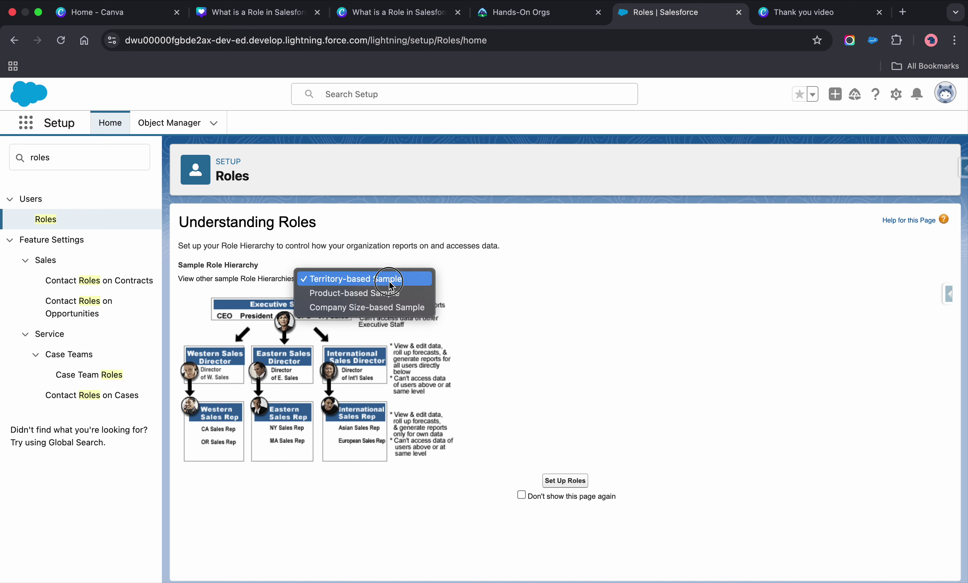
{"action": "left_click", "coordinate": [384, 308]}
Proceed to role setup and expand the hierarchy from SVP, Sales & Marketing through VP, North American Sales to Director, Direct Sales
{"action": "left_click", "coordinate": [578, 480]}
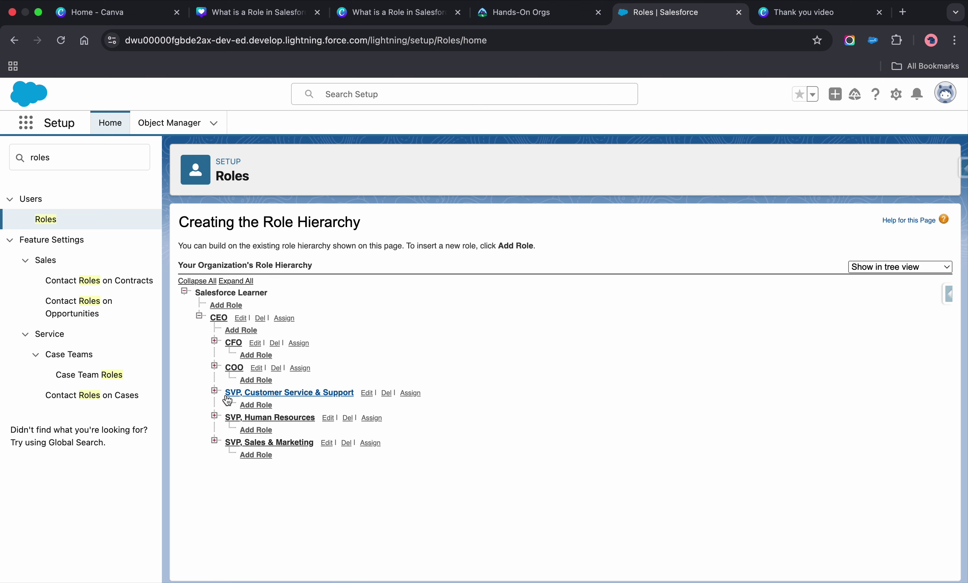
{"action": "left_click", "coordinate": [215, 439]}
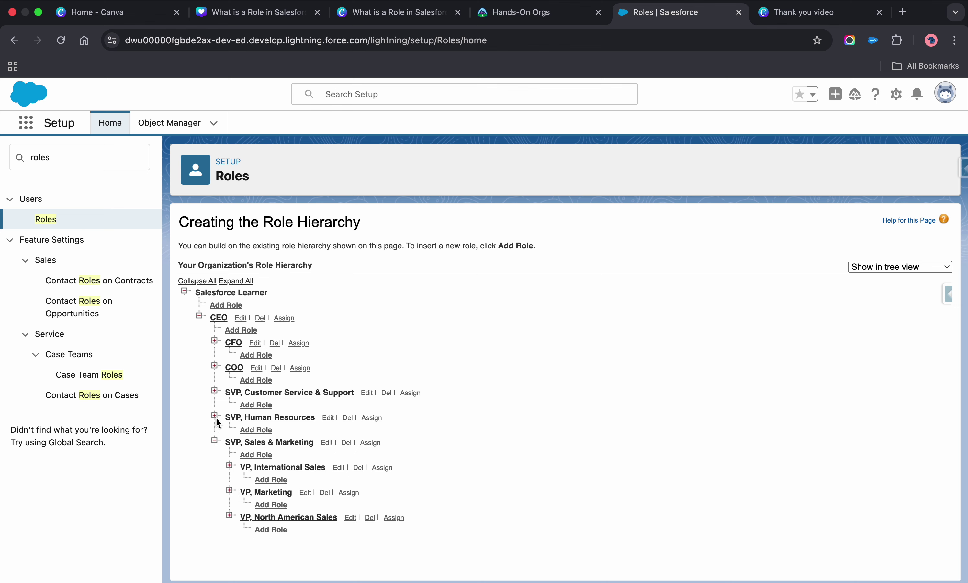
{"action": "left_click", "coordinate": [229, 514]}
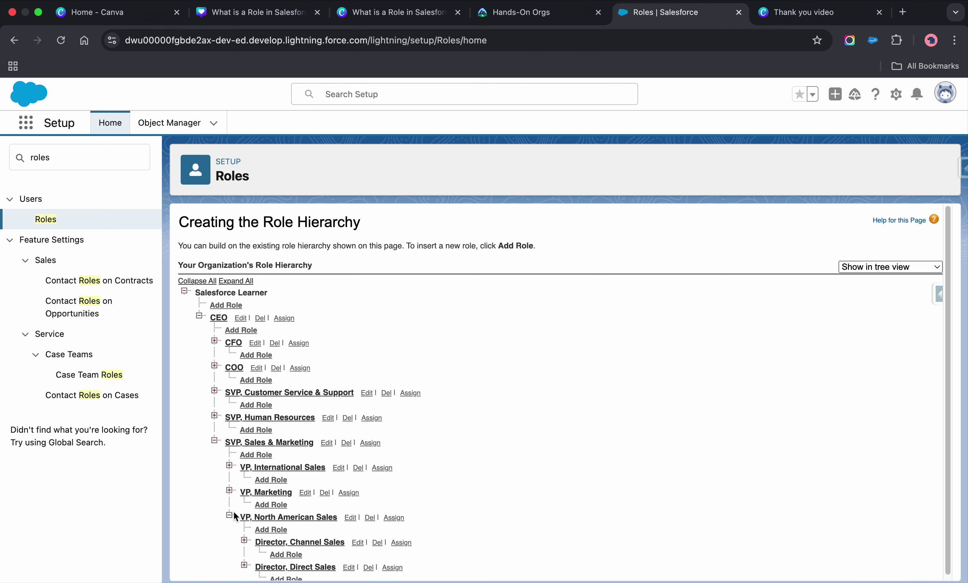
{"action": "scroll", "coordinate": [392, 476], "scroll_direction": "down", "scroll_amount": 1}
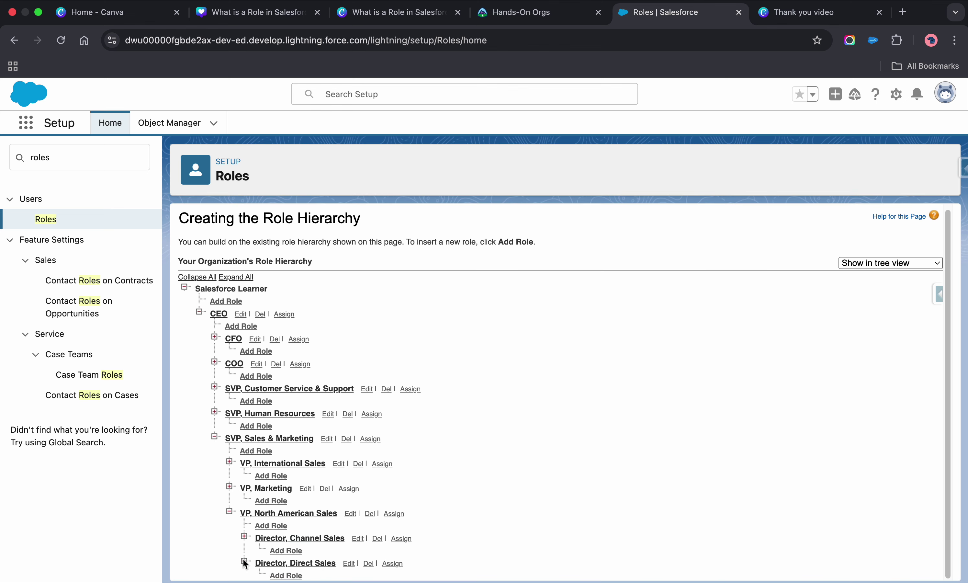
{"action": "scroll", "coordinate": [357, 487], "scroll_direction": "down", "scroll_amount": 2}
{"action": "left_click", "coordinate": [260, 558]}
{"action": "left_click", "coordinate": [261, 562]}
{"action": "scroll", "coordinate": [374, 478], "scroll_direction": "down", "scroll_amount": 1}
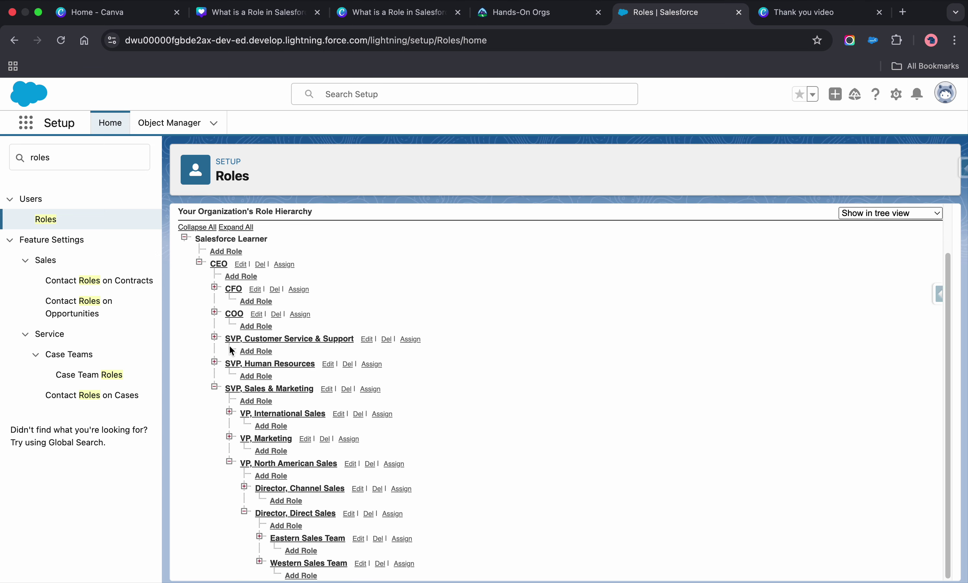
Capture the visible part of the role hierarchy page as a screenshot for annotation
{"action": "left_click", "coordinate": [849, 40]}
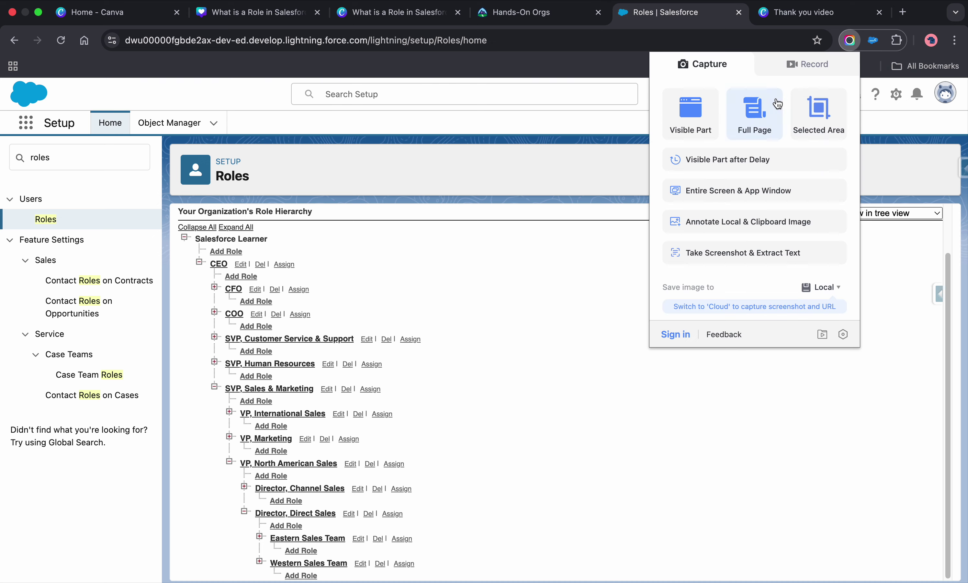
{"action": "left_click", "coordinate": [703, 118]}
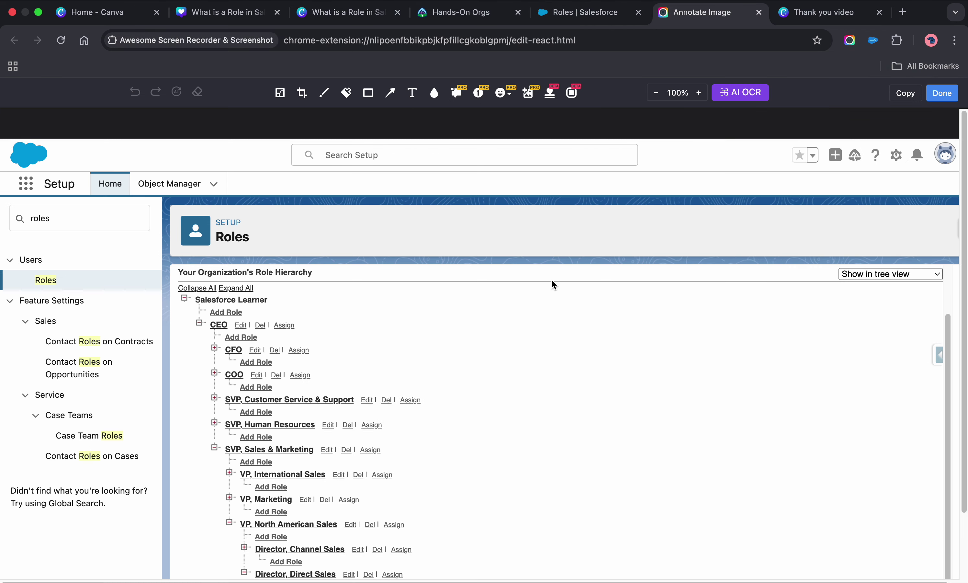
{"action": "scroll", "coordinate": [528, 289], "scroll_direction": "down", "scroll_amount": 1}
{"action": "scroll", "coordinate": [529, 290], "scroll_direction": "down", "scroll_amount": 2}
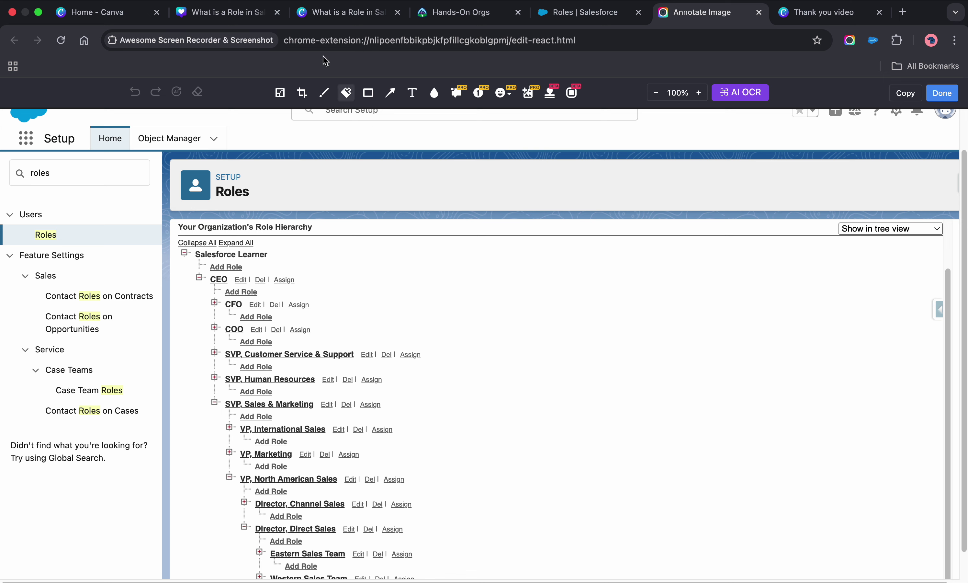
Point a red arrow at Salesforce Learner marked "P", and underline CEO in red marked "C"
{"action": "left_click", "coordinate": [390, 93]}
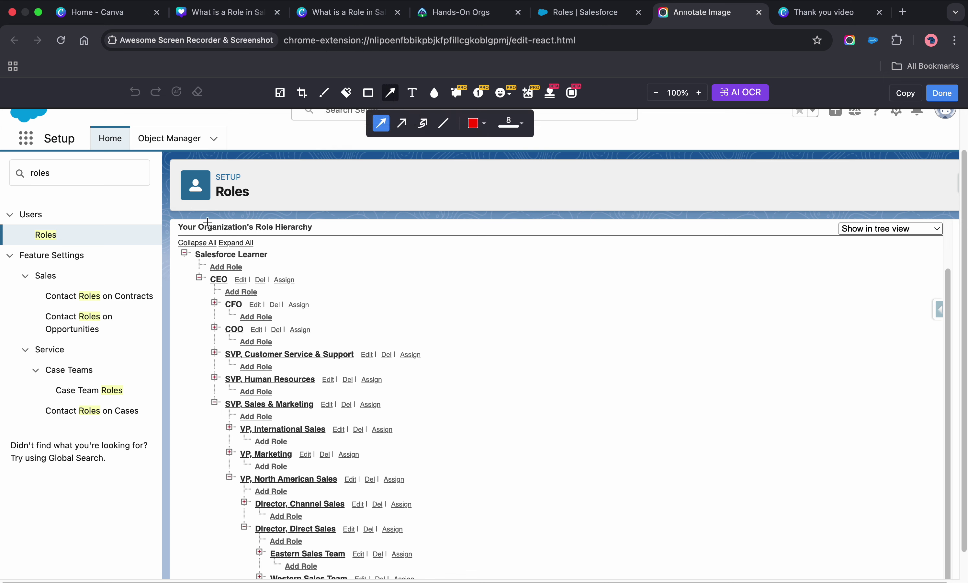
{"action": "mouse_move", "coordinate": [362, 243]}
{"action": "left_mouse_down"}
{"action": "mouse_move", "coordinate": [265, 254]}
{"action": "mouse_move", "coordinate": [275, 254]}
{"action": "left_mouse_up"}
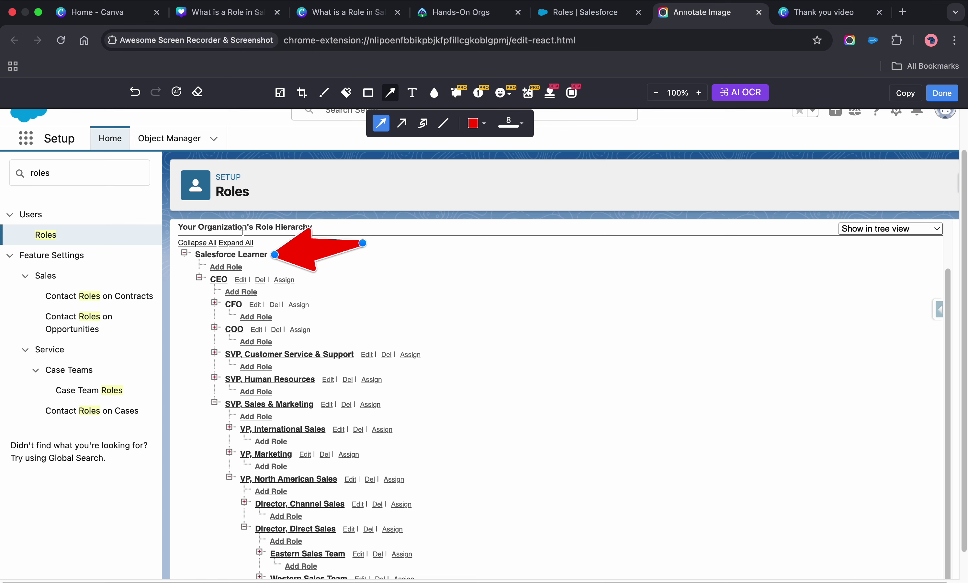
{"action": "left_click", "coordinate": [326, 94]}
{"action": "scroll", "coordinate": [235, 306], "scroll_direction": "down", "scroll_amount": 1}
{"action": "left_click_drag", "start_coordinate": [193, 276], "coordinate": [300, 276]}
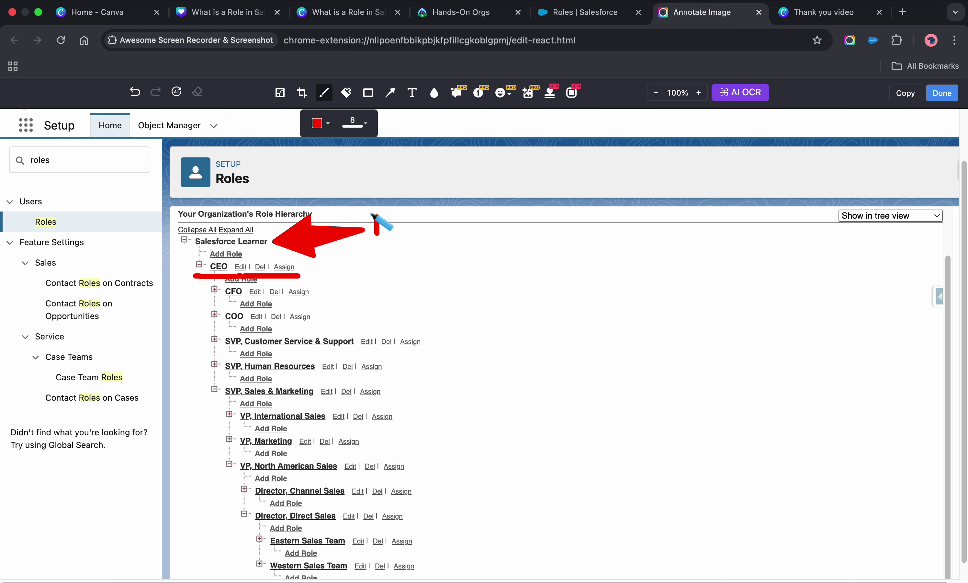
{"action": "mouse_move", "coordinate": [370, 208]}
{"action": "left_mouse_down"}
{"action": "mouse_move", "coordinate": [394, 213]}
{"action": "mouse_move", "coordinate": [377, 234]}
{"action": "left_mouse_up"}
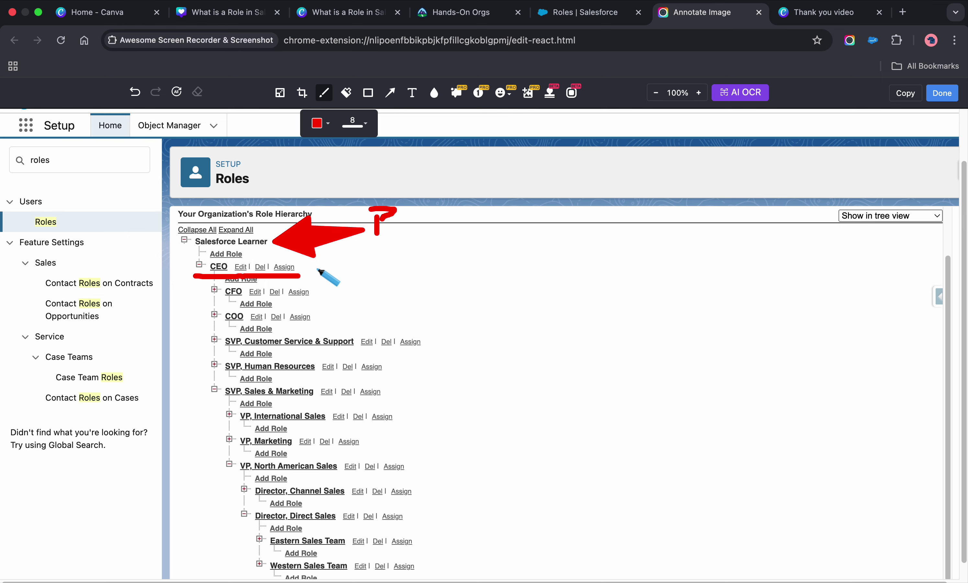
{"action": "mouse_move", "coordinate": [323, 268]}
{"action": "left_mouse_down"}
{"action": "mouse_move", "coordinate": [316, 276]}
{"action": "mouse_move", "coordinate": [324, 273]}
{"action": "left_mouse_up"}
Bracket the roles under CEO in red marked "P", and underline SVP, Sales & Marketing with the letters "C" and "P"
{"action": "mouse_move", "coordinate": [184, 275]}
{"action": "left_mouse_down"}
{"action": "mouse_move", "coordinate": [181, 363]}
{"action": "mouse_move", "coordinate": [205, 383]}
{"action": "left_mouse_up"}
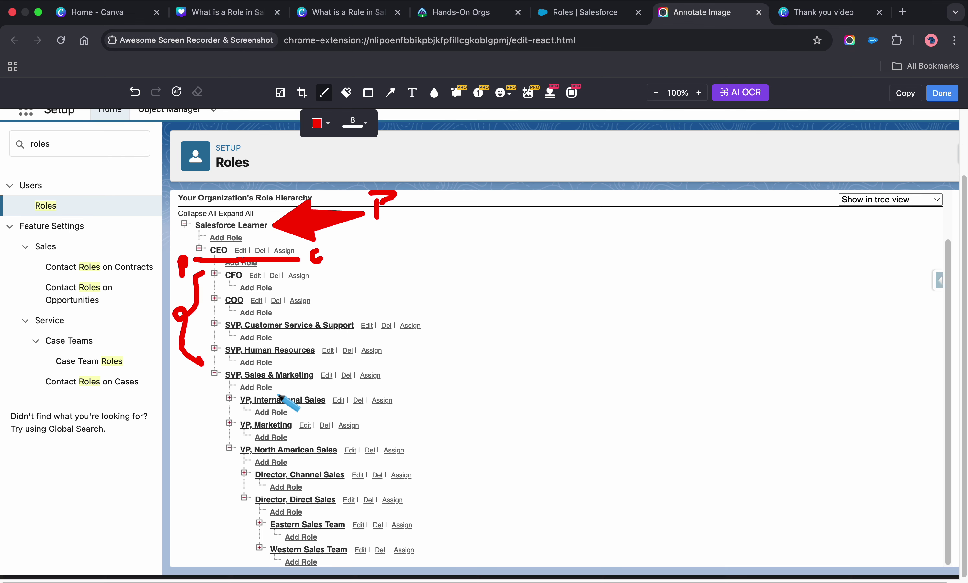
{"action": "scroll", "coordinate": [240, 405], "scroll_direction": "down", "scroll_amount": 1}
{"action": "mouse_move", "coordinate": [204, 384]}
{"action": "left_mouse_down"}
{"action": "mouse_move", "coordinate": [376, 383]}
{"action": "mouse_move", "coordinate": [190, 372]}
{"action": "mouse_move", "coordinate": [191, 380]}
{"action": "left_mouse_up"}
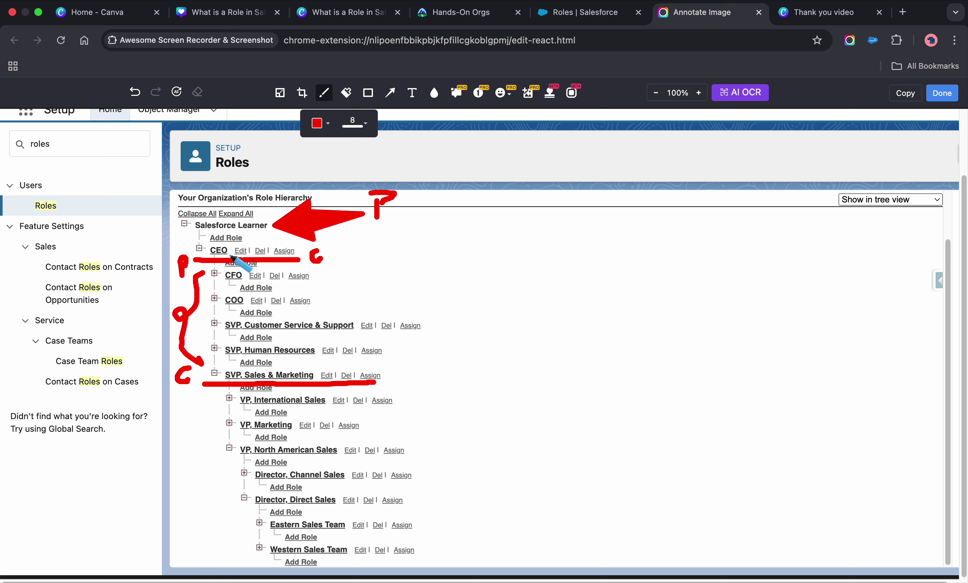
{"action": "left_click_drag", "start_coordinate": [391, 371], "coordinate": [390, 380]}
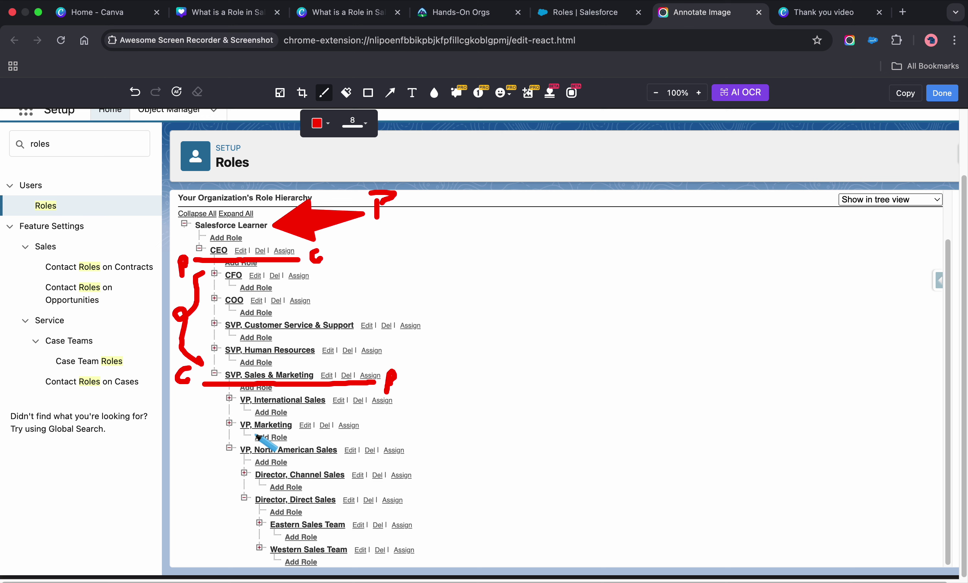
Bracket the VP roles and the director and team roles in red, and underline VP, North American Sales with the handwritten note "Record"
{"action": "mouse_move", "coordinate": [215, 399]}
{"action": "left_mouse_down"}
{"action": "mouse_move", "coordinate": [195, 428]}
{"action": "mouse_move", "coordinate": [224, 457]}
{"action": "left_mouse_up"}
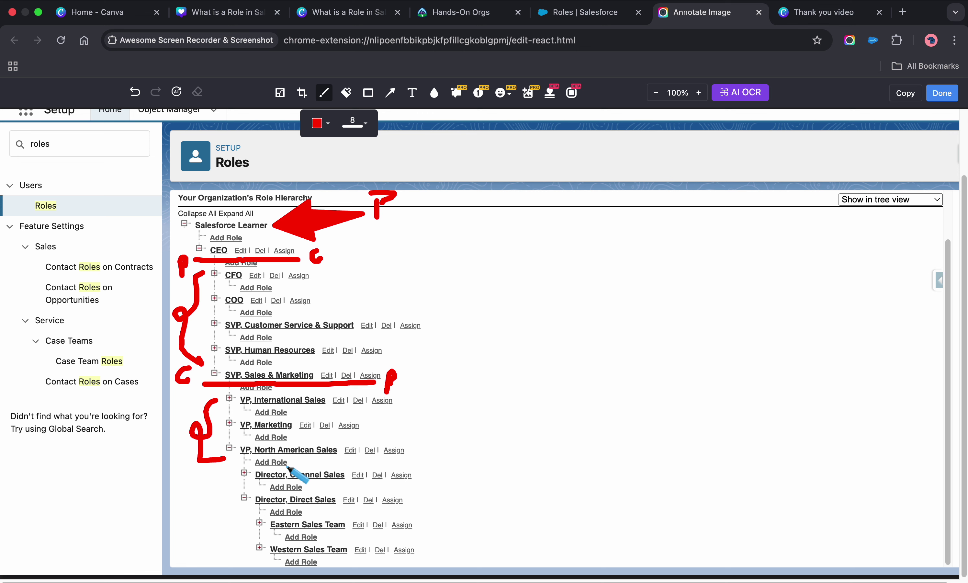
{"action": "mouse_move", "coordinate": [238, 459]}
{"action": "left_mouse_down"}
{"action": "mouse_move", "coordinate": [419, 457]}
{"action": "mouse_move", "coordinate": [439, 442]}
{"action": "mouse_move", "coordinate": [438, 451]}
{"action": "mouse_move", "coordinate": [502, 452]}
{"action": "mouse_move", "coordinate": [532, 423]}
{"action": "mouse_move", "coordinate": [540, 450]}
{"action": "left_mouse_up"}
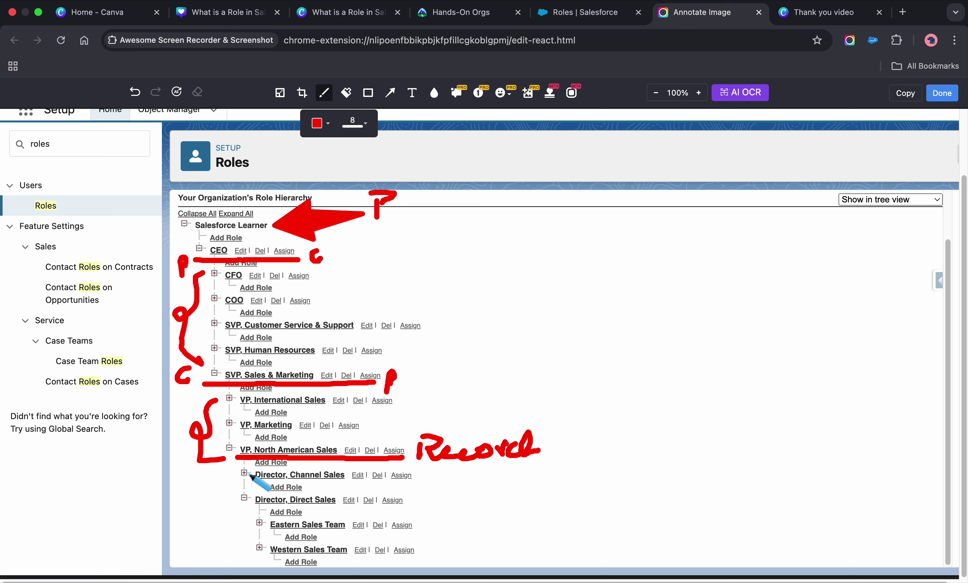
{"action": "mouse_move", "coordinate": [232, 473]}
{"action": "left_mouse_down"}
{"action": "mouse_move", "coordinate": [218, 510]}
{"action": "mouse_move", "coordinate": [250, 549]}
{"action": "left_mouse_up"}
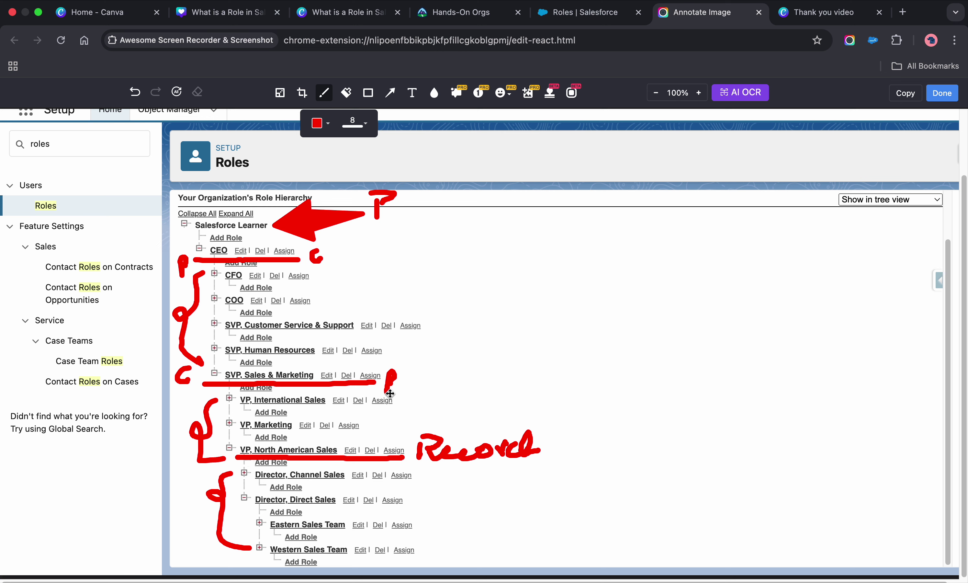
{"action": "mouse_move", "coordinate": [371, 401]}
{"action": "left_mouse_down"}
{"action": "mouse_move", "coordinate": [374, 437]}
{"action": "mouse_move", "coordinate": [406, 464]}
{"action": "mouse_move", "coordinate": [420, 541]}
{"action": "mouse_move", "coordinate": [412, 537]}
{"action": "left_mouse_up"}
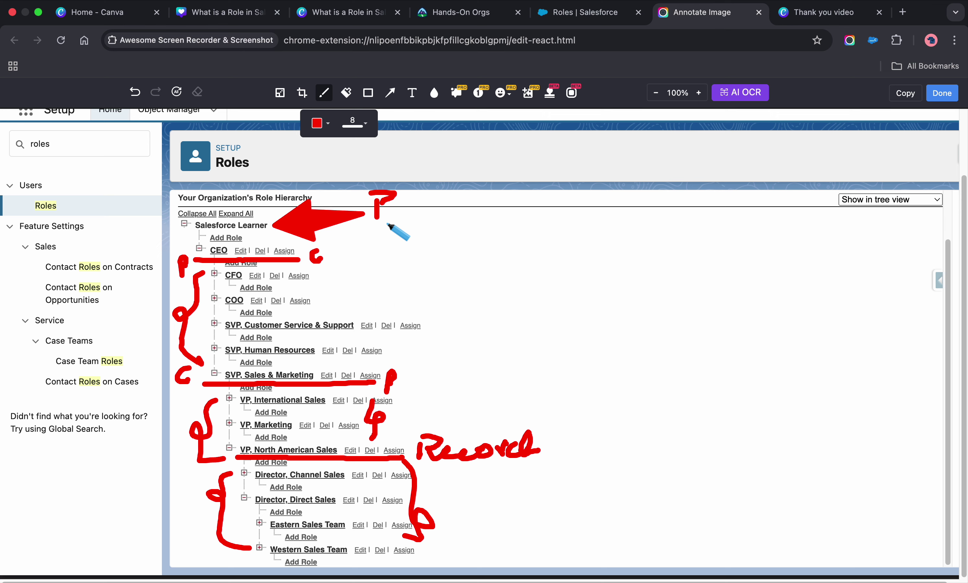
Return to the Salesforce Roles page and show the organization's roles in list view
{"action": "left_click", "coordinate": [584, 15]}
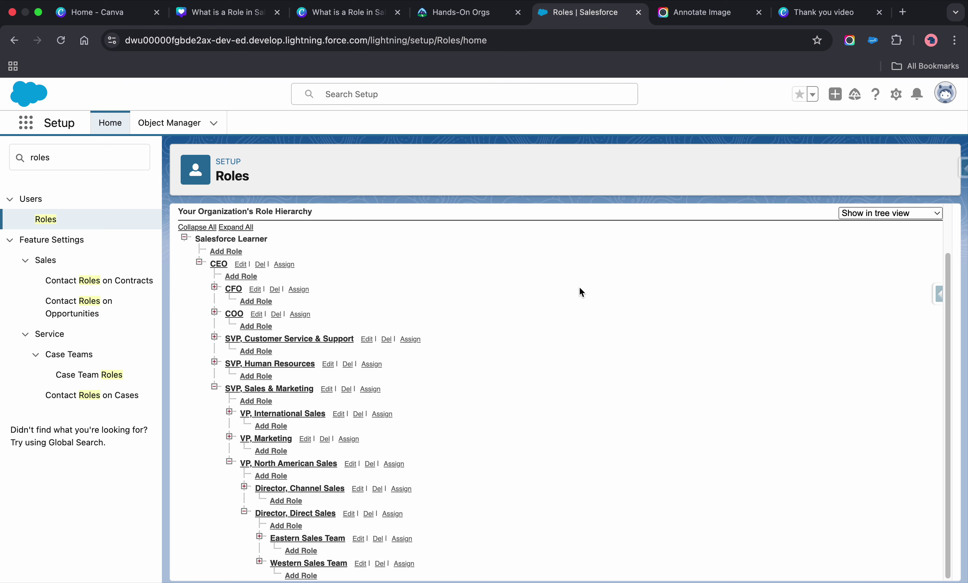
{"action": "scroll", "coordinate": [550, 280], "scroll_direction": "up", "scroll_amount": 2}
{"action": "left_click", "coordinate": [873, 267]}
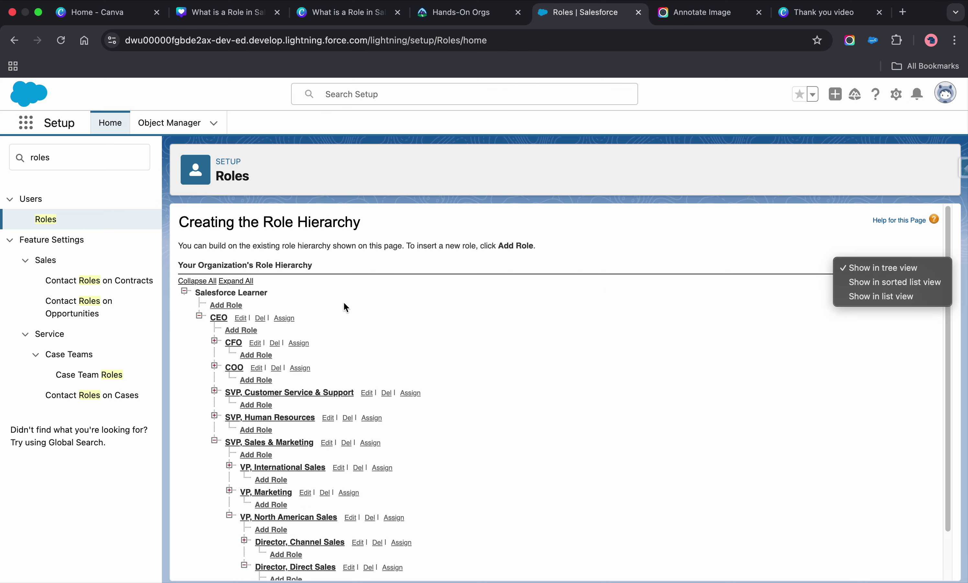
{"action": "left_click", "coordinate": [894, 299]}
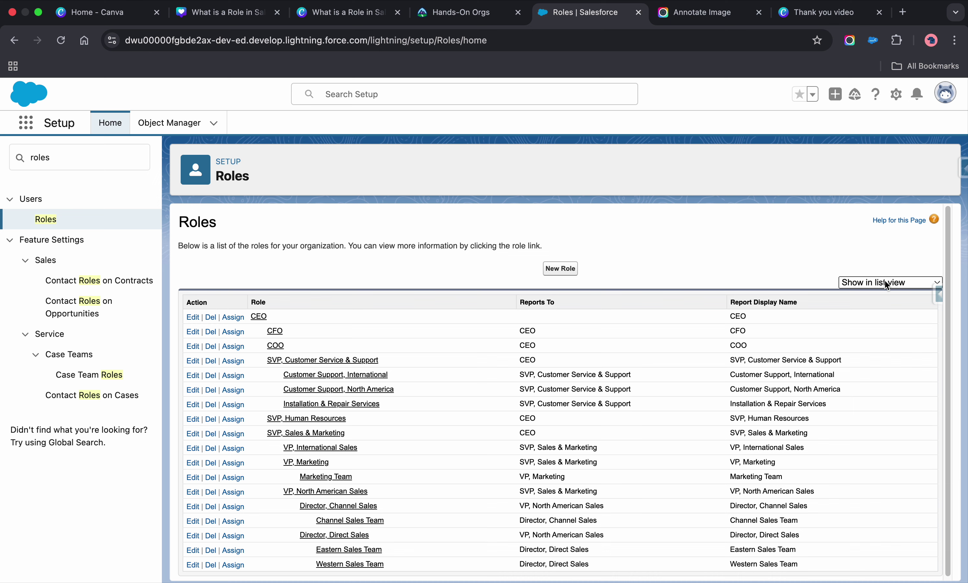
{"action": "scroll", "coordinate": [432, 375], "scroll_direction": "down", "scroll_amount": 1}
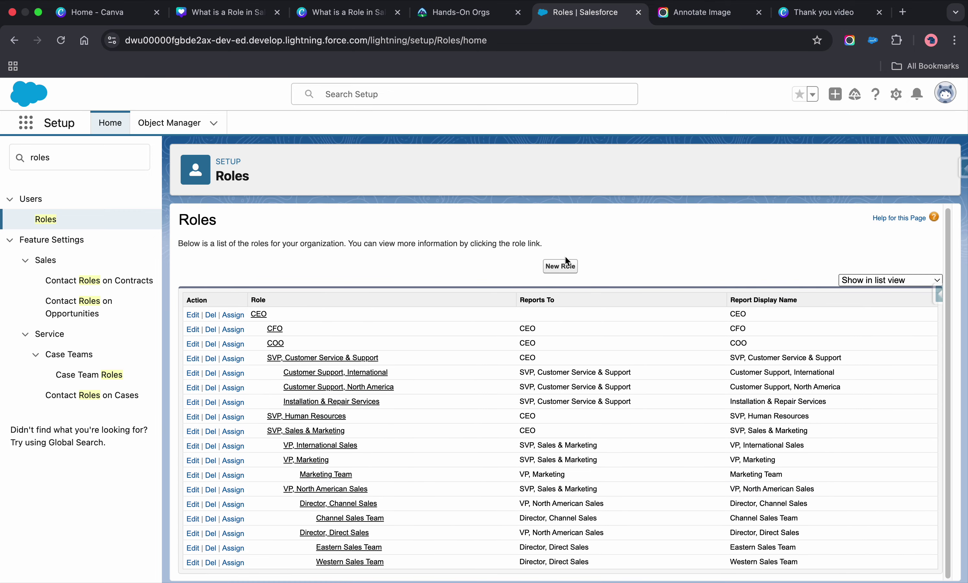
{"action": "left_click", "coordinate": [566, 265]}
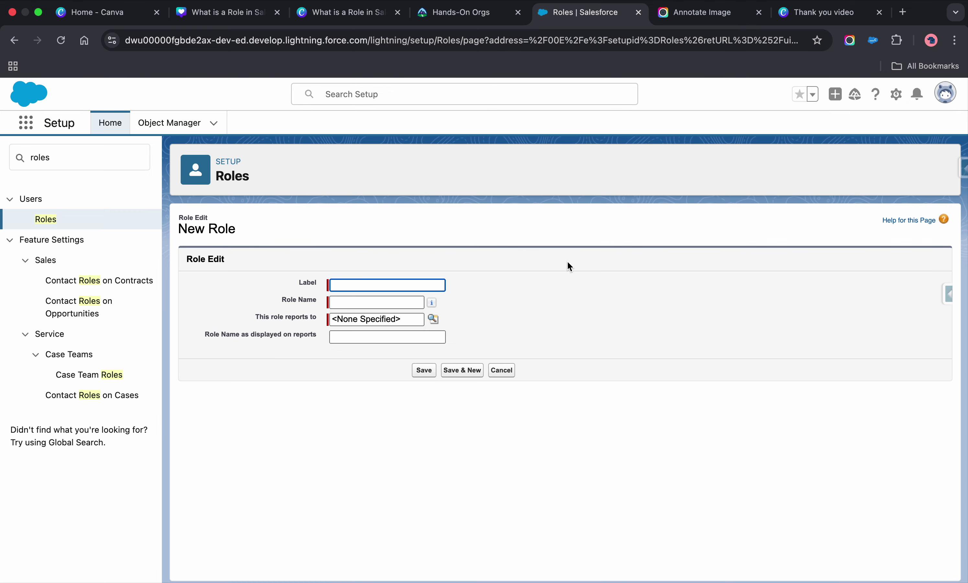
{"action": "left_click", "coordinate": [419, 283]}
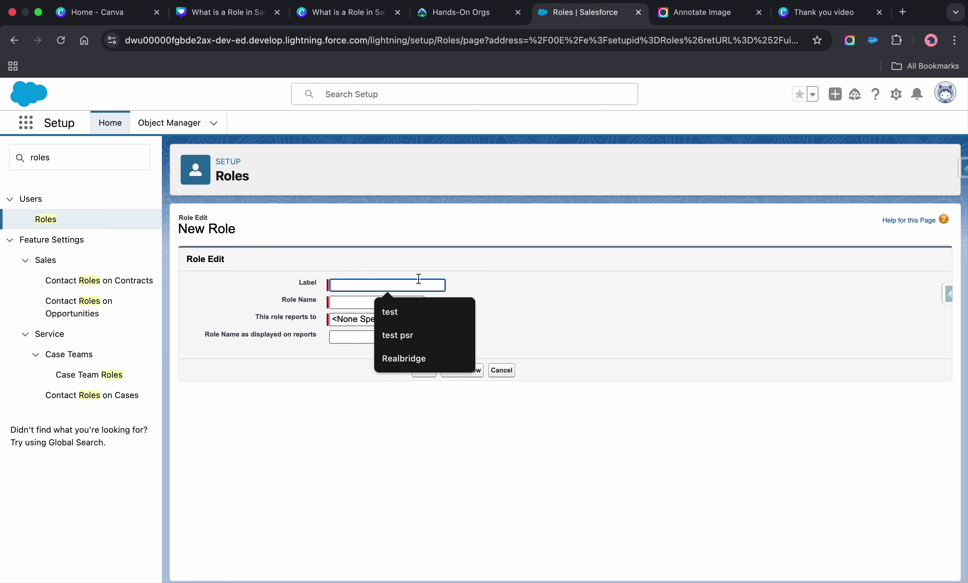
{"action": "left_click", "coordinate": [470, 409]}
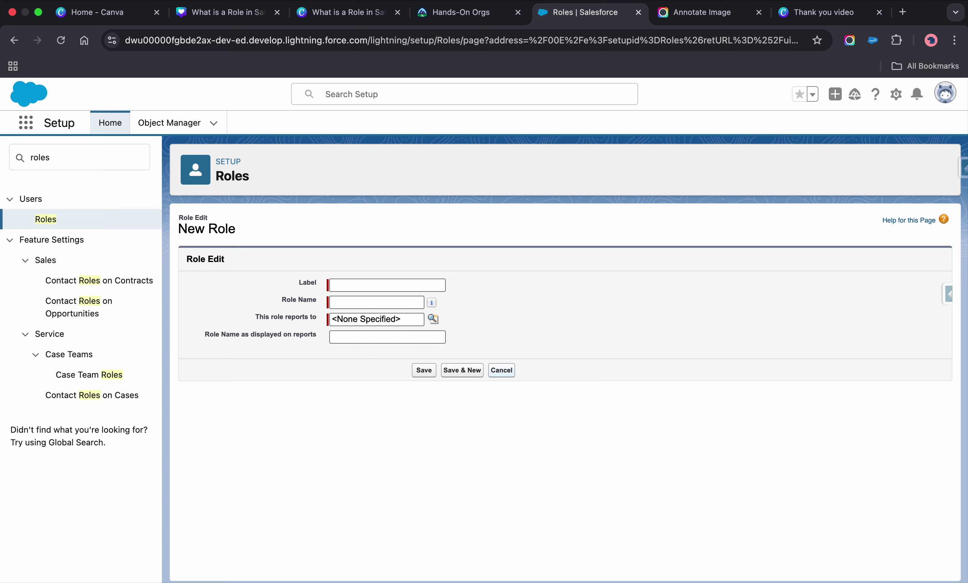
{"action": "left_click", "coordinate": [503, 369]}
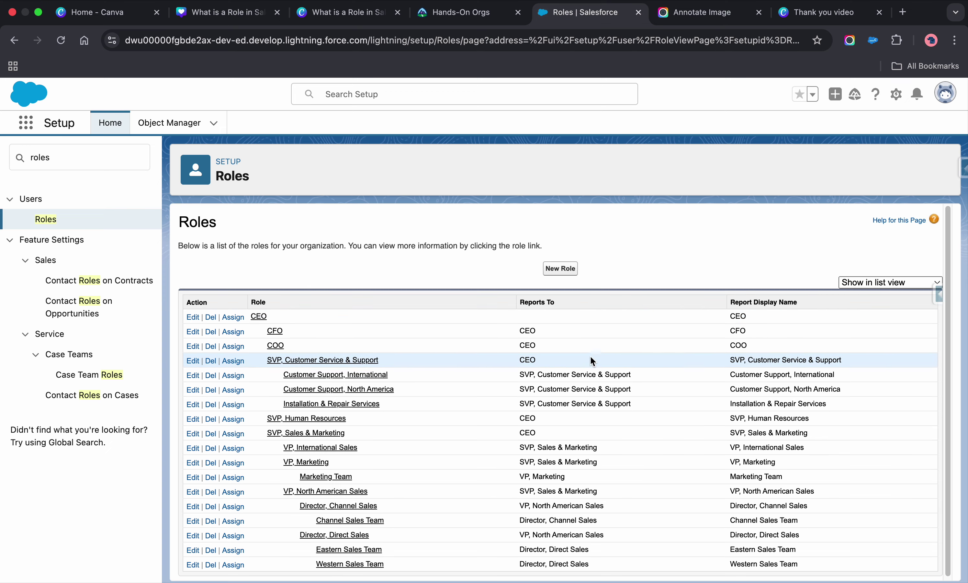
Start a new role with the label Test Role and the role name Test_Role
{"action": "scroll", "coordinate": [730, 318], "scroll_direction": "down", "scroll_amount": 1}
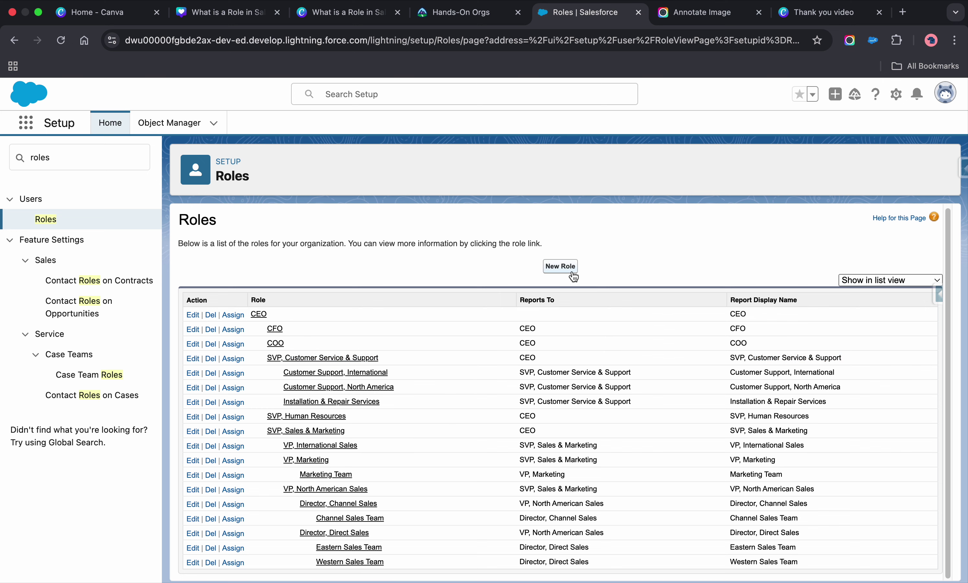
{"action": "left_click", "coordinate": [561, 267]}
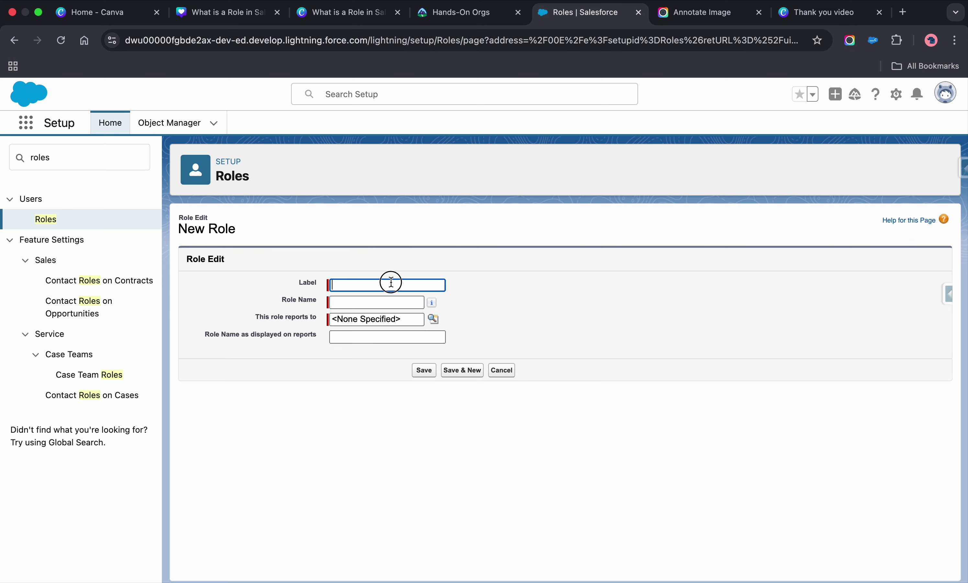
{"action": "left_click", "coordinate": [391, 282]}
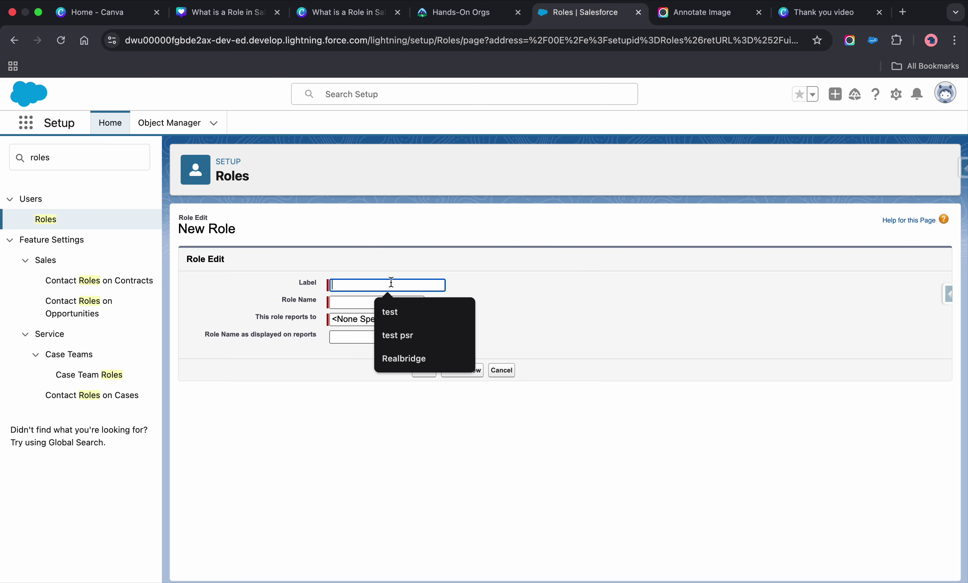
{"action": "type", "text": "Test Role"}
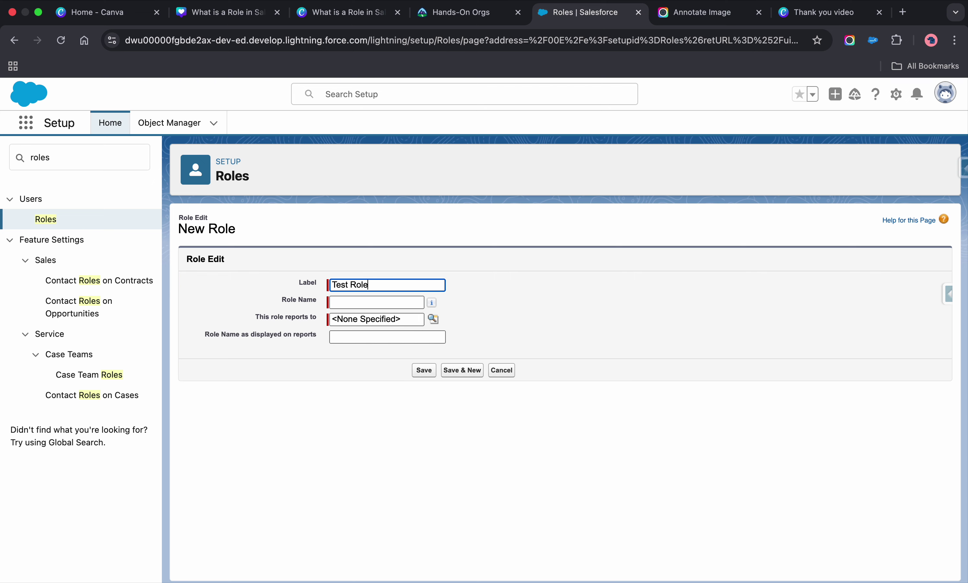
{"action": "key", "text": "Tab"}
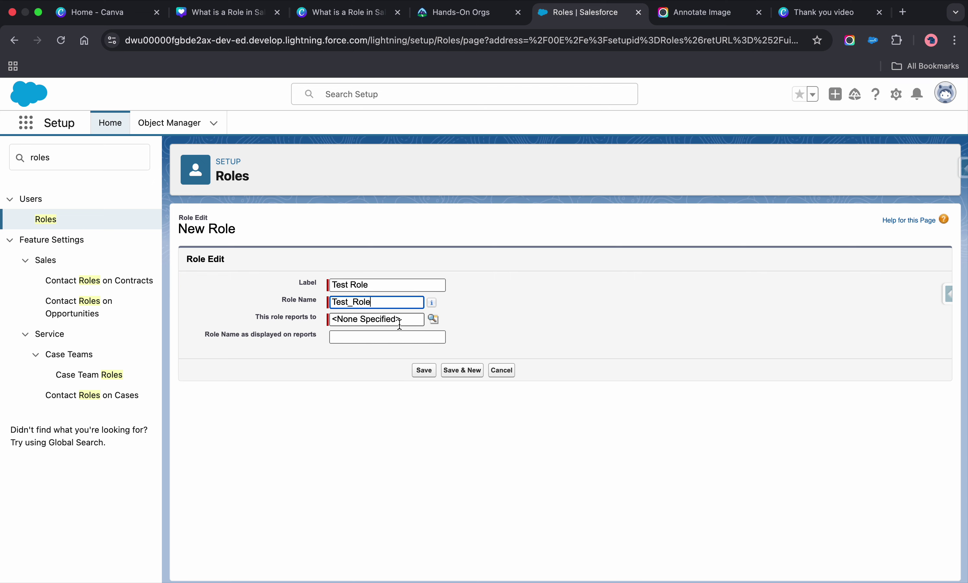
Make the new role report to COO and set its name as displayed on reports to Reporting COO
{"action": "left_click", "coordinate": [412, 320]}
{"action": "left_click", "coordinate": [433, 318]}
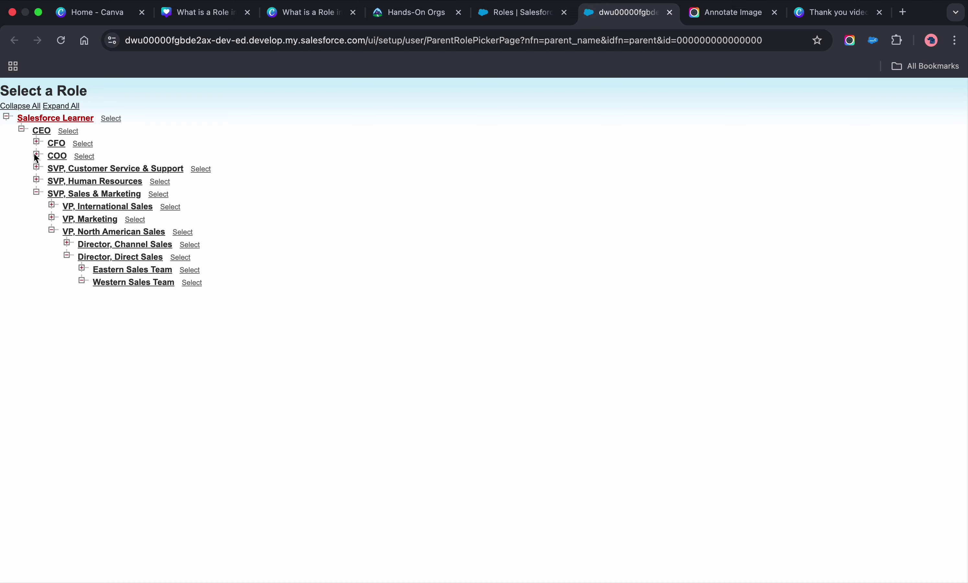
{"action": "left_click", "coordinate": [86, 157]}
{"action": "left_click", "coordinate": [351, 339]}
{"action": "type", "text": "Reporti"}
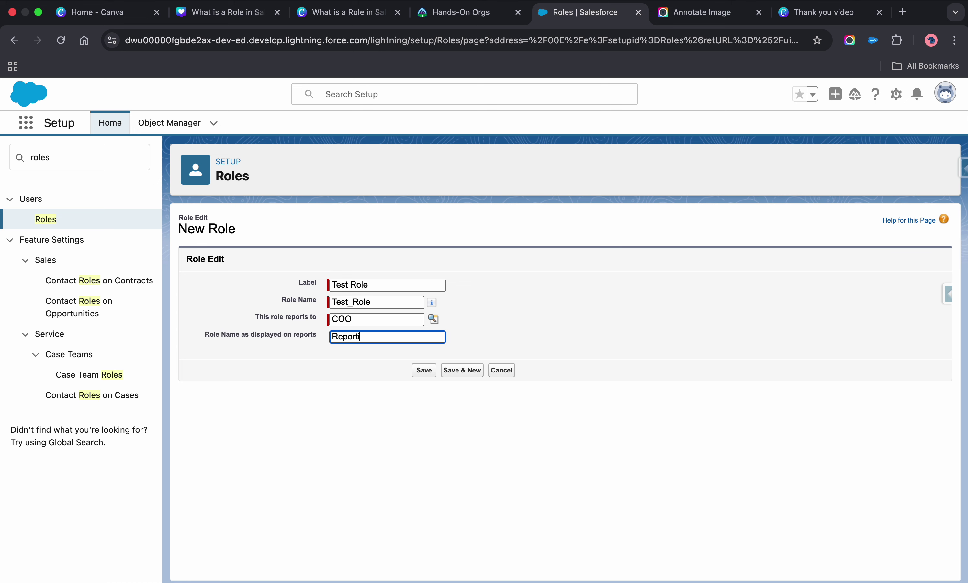
{"action": "type", "text": "ng COO"}
Change the new role's label and role name to Ops Manager and try to save it
{"action": "double_click", "coordinate": [359, 283]}
{"action": "type", "text": "MANGER"}
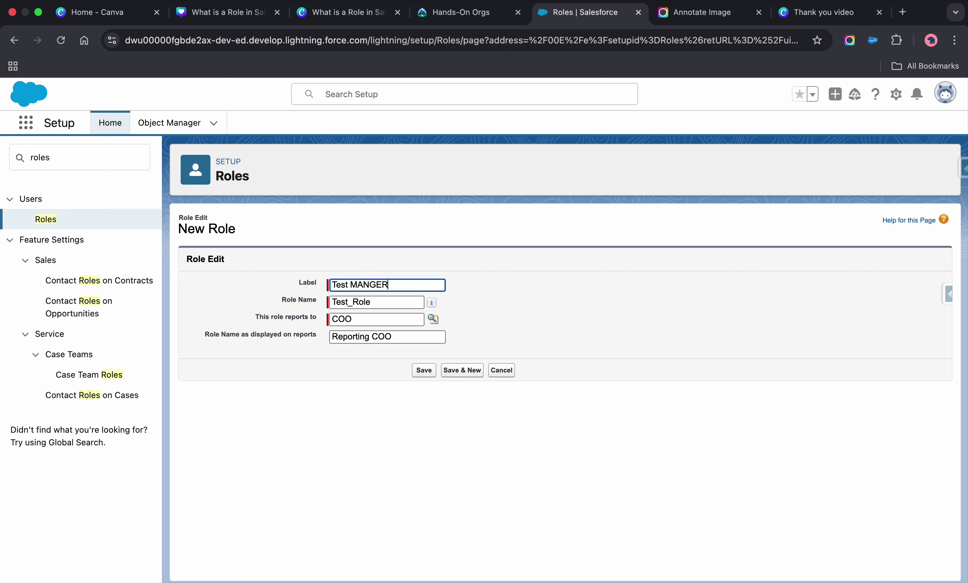
{"action": "left_click_drag", "start_coordinate": [395, 283], "coordinate": [326, 281]}
{"action": "type", "text": "Ops Manager"}
{"action": "key", "text": "Tab"}
{"action": "type", "text": "Opm "}
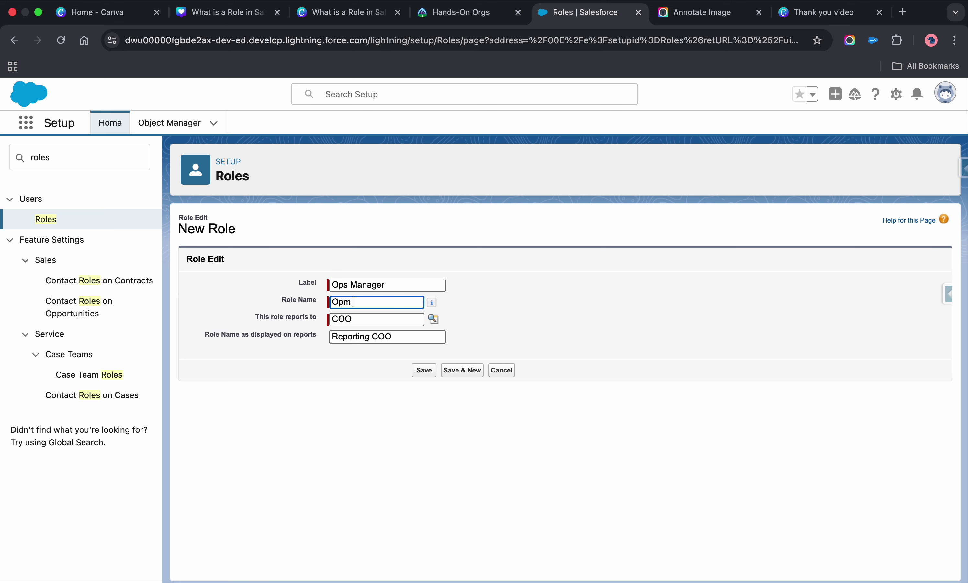
{"action": "type", "text": "Manager"}
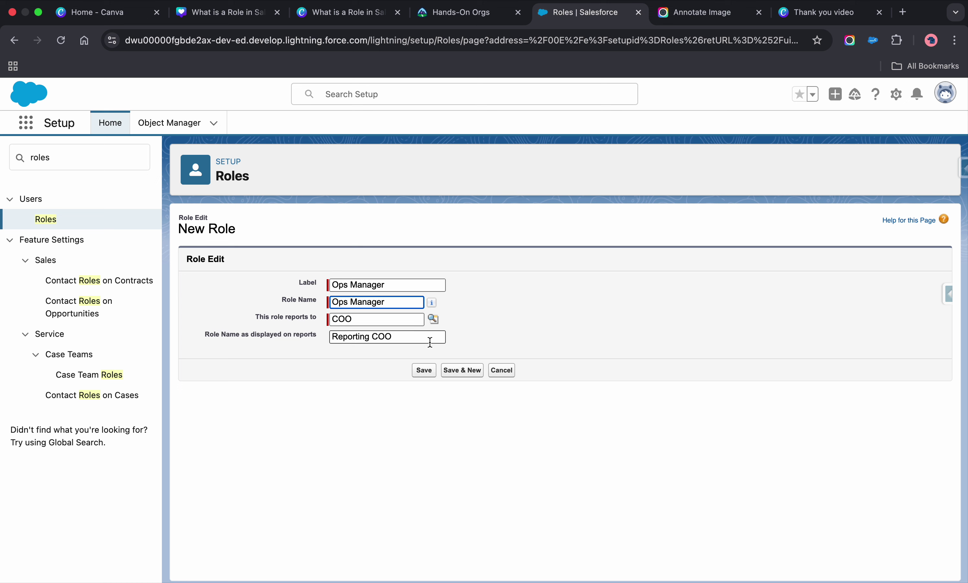
{"action": "left_click", "coordinate": [432, 372]}
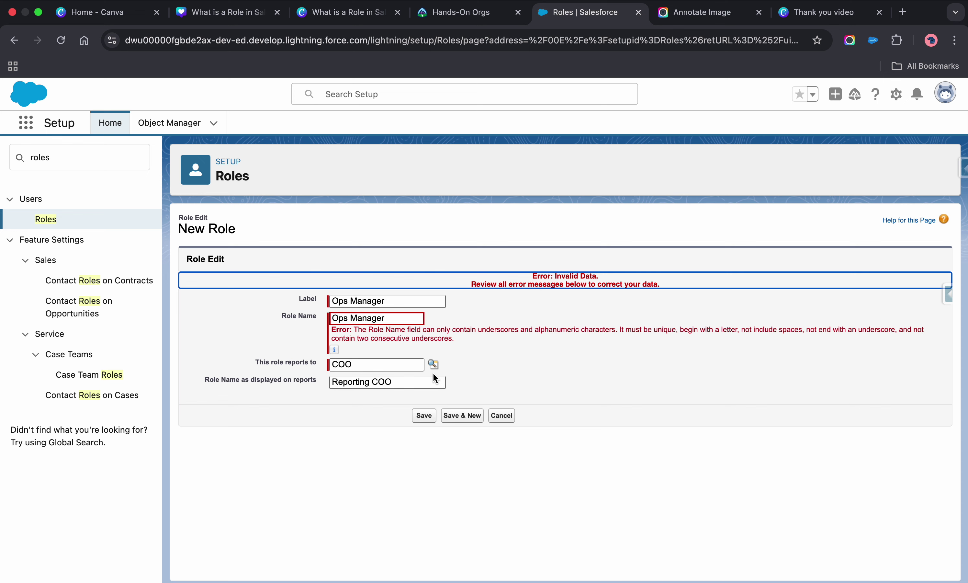
Correct the role name to Ops_Manager and save the role
{"action": "left_click", "coordinate": [352, 317]}
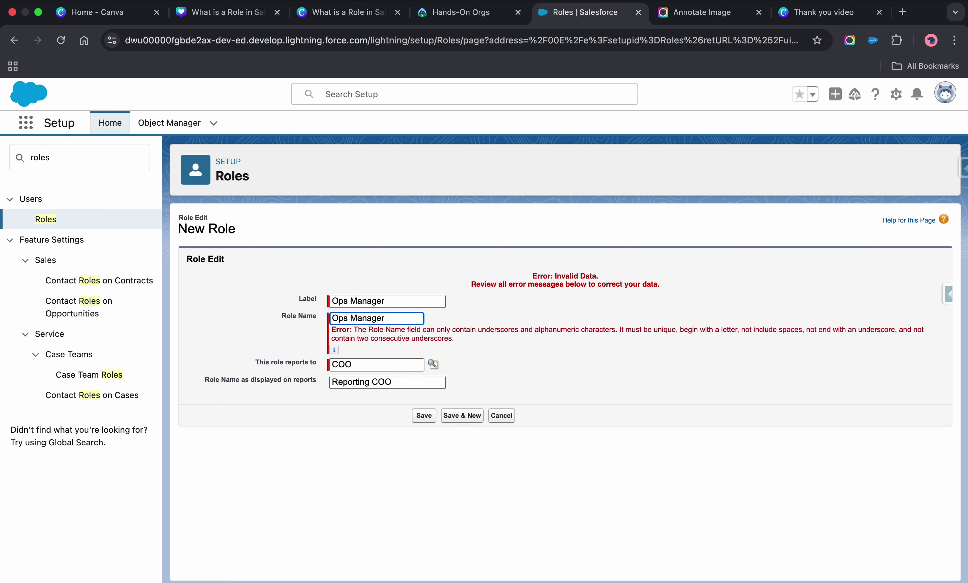
{"action": "key", "text": "BackSpace"}
{"action": "type", "text": "_"}
{"action": "left_click", "coordinate": [417, 415]}
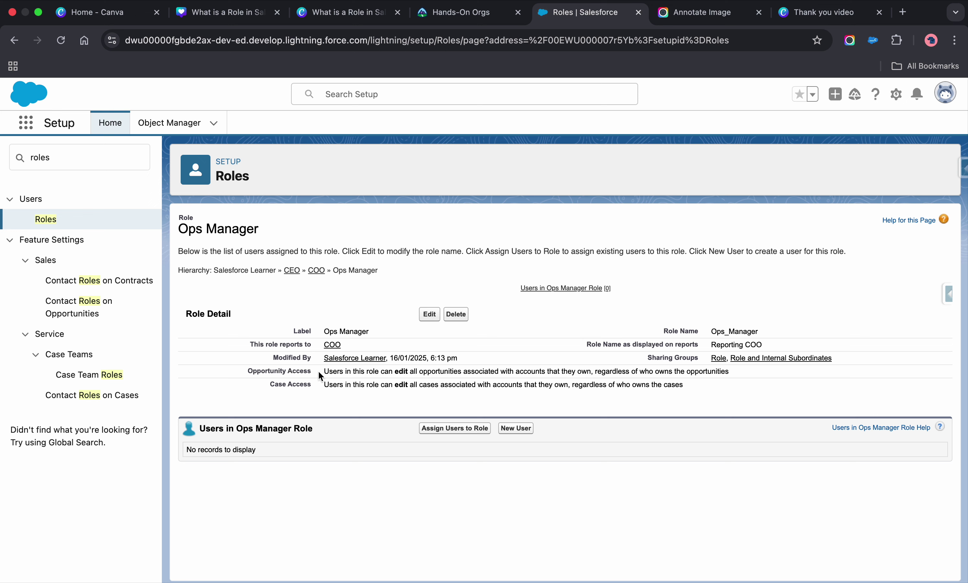
Review the Ops Manager role's Opportunity Access and Case Access statements, and check its editable fields without changing them
{"action": "left_click_drag", "start_coordinate": [321, 371], "coordinate": [734, 371]}
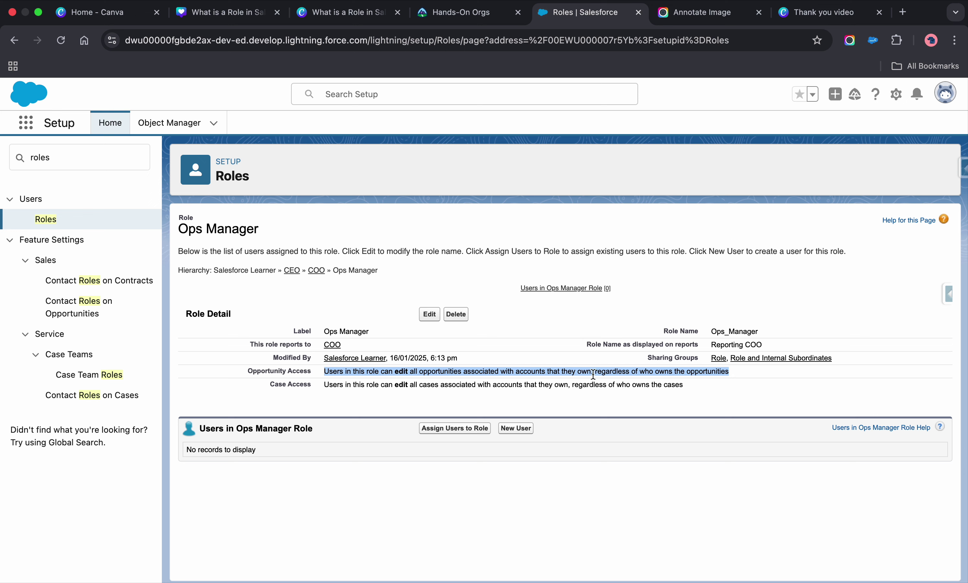
{"action": "left_click", "coordinate": [727, 384]}
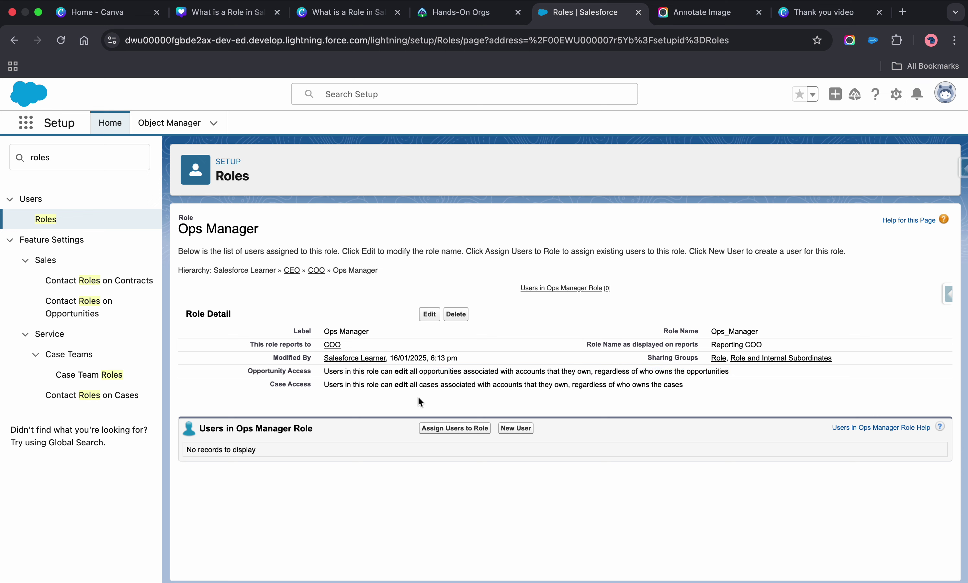
{"action": "left_click_drag", "start_coordinate": [316, 384], "coordinate": [694, 387]}
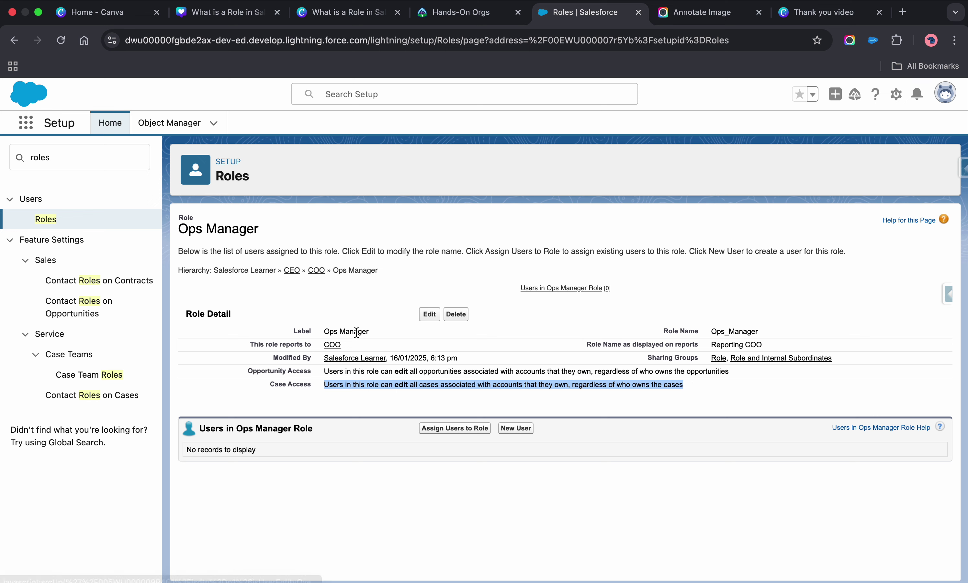
{"action": "left_click", "coordinate": [671, 398]}
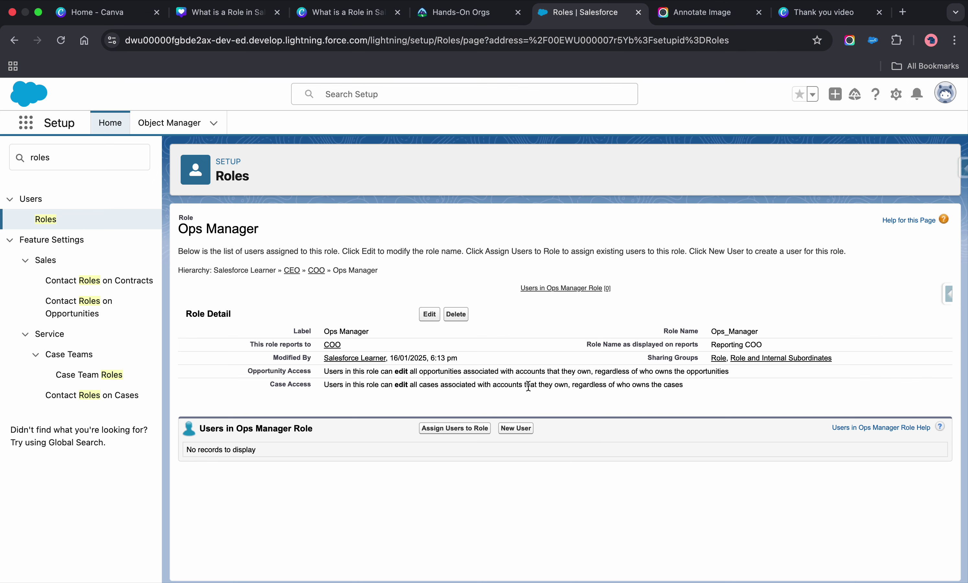
{"action": "left_click", "coordinate": [429, 314]}
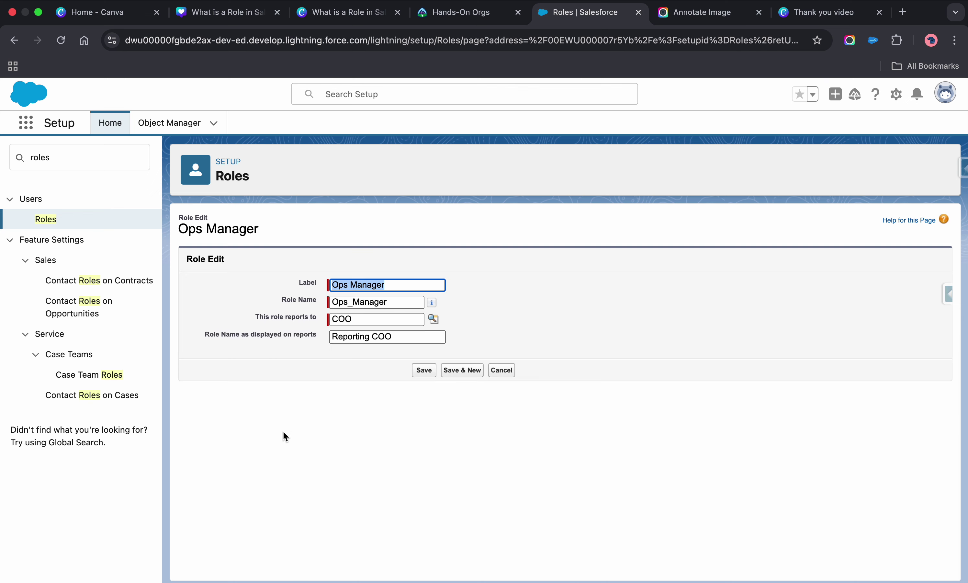
{"action": "left_click", "coordinate": [502, 369]}
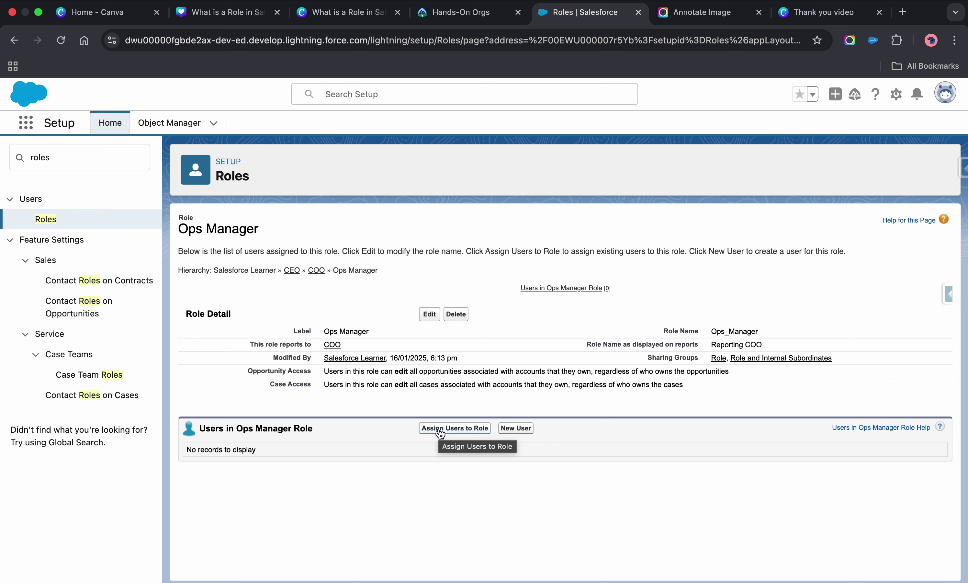
Assign the user listed directly after Integration User under All Users to the Ops Manager role, and save the assignment
{"action": "left_click", "coordinate": [452, 429]}
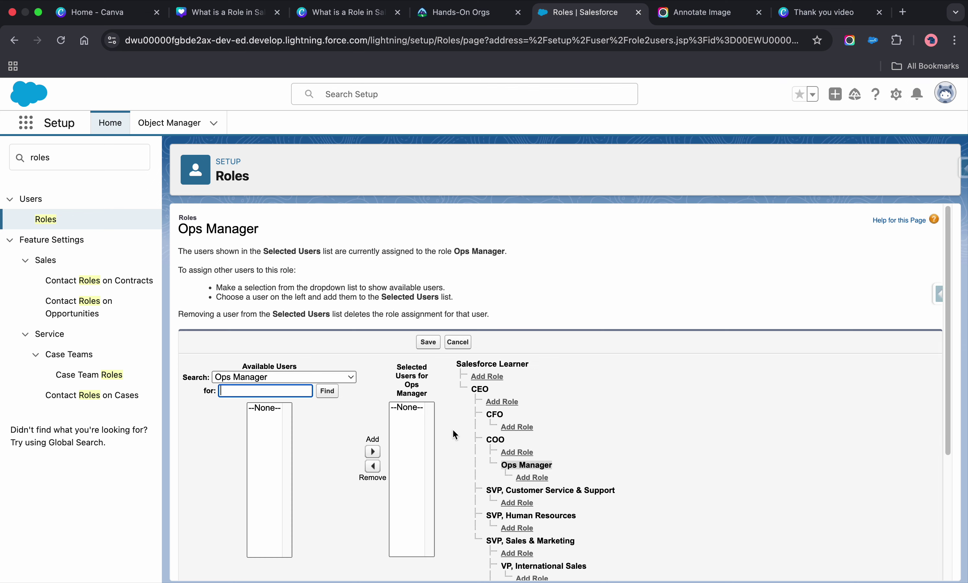
{"action": "left_click", "coordinate": [295, 379]}
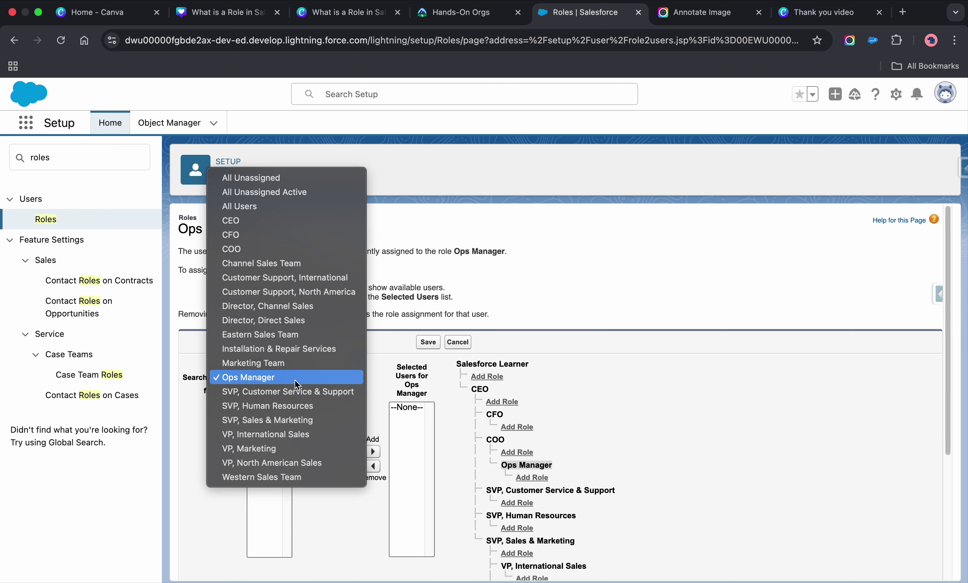
{"action": "left_click", "coordinate": [287, 210]}
{"action": "left_click", "coordinate": [277, 390]}
{"action": "left_click", "coordinate": [271, 420]}
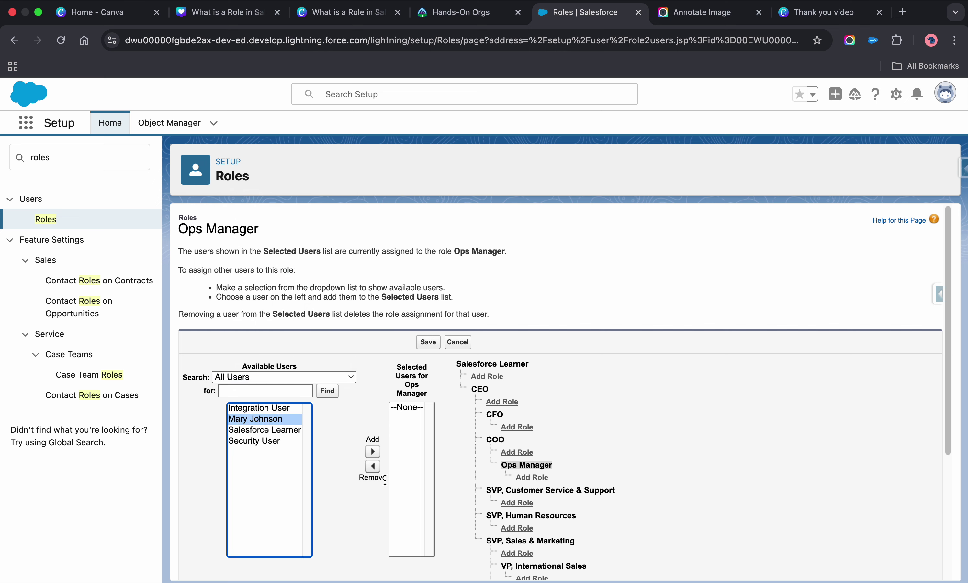
{"action": "left_click", "coordinate": [371, 451]}
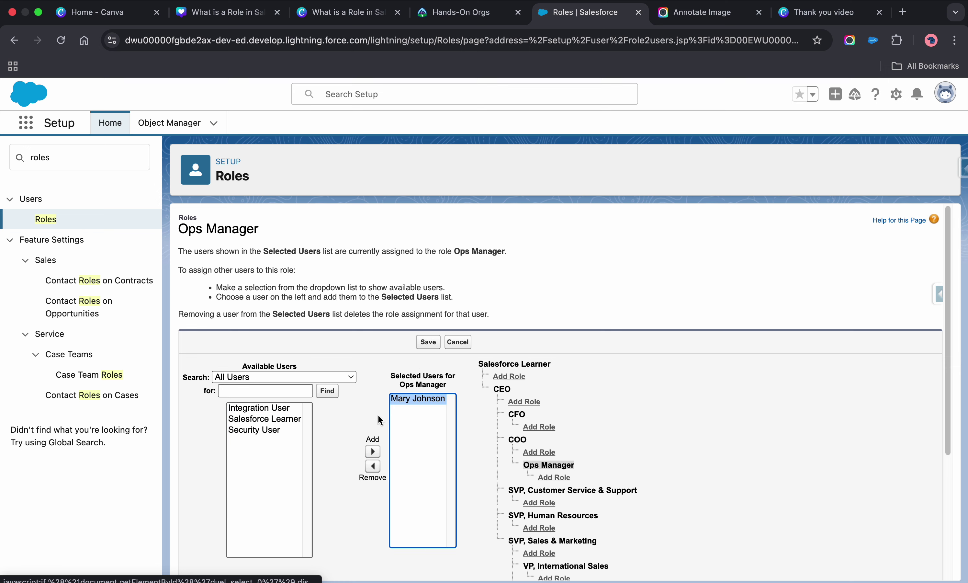
{"action": "left_click", "coordinate": [428, 341]}
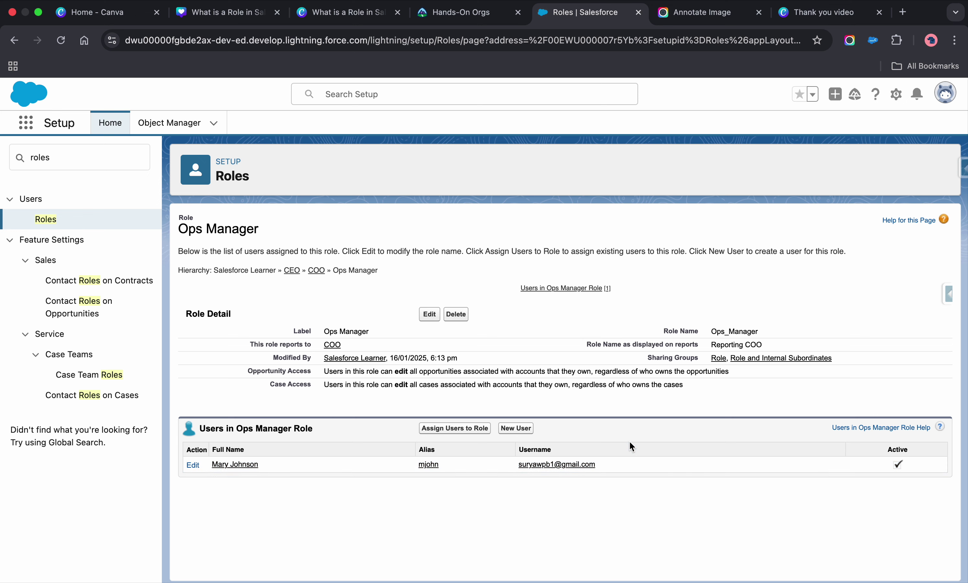
Open the signed-in user's details through Salesforce Inspector Reloaded and put the user record into edit mode
{"action": "left_click", "coordinate": [963, 171]}
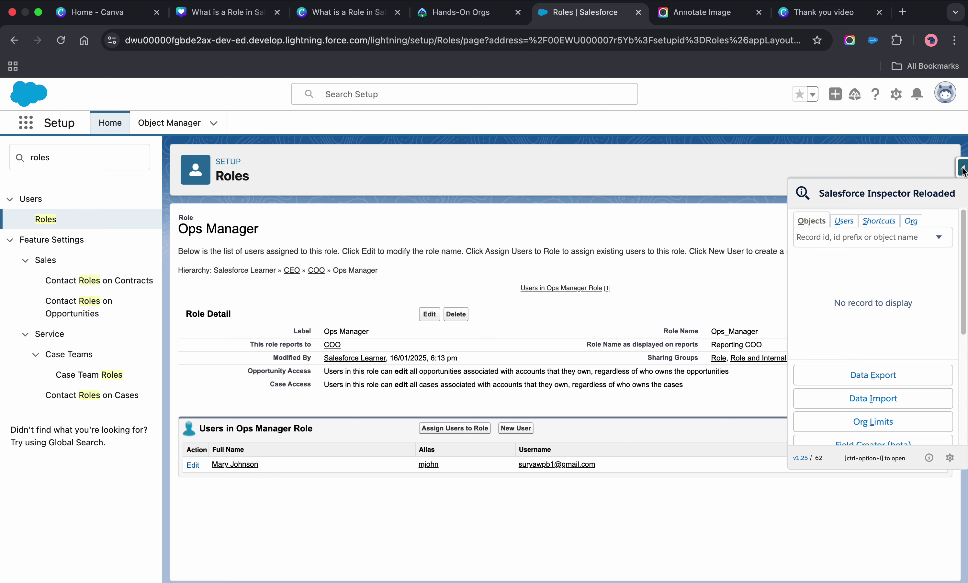
{"action": "left_click", "coordinate": [852, 221]}
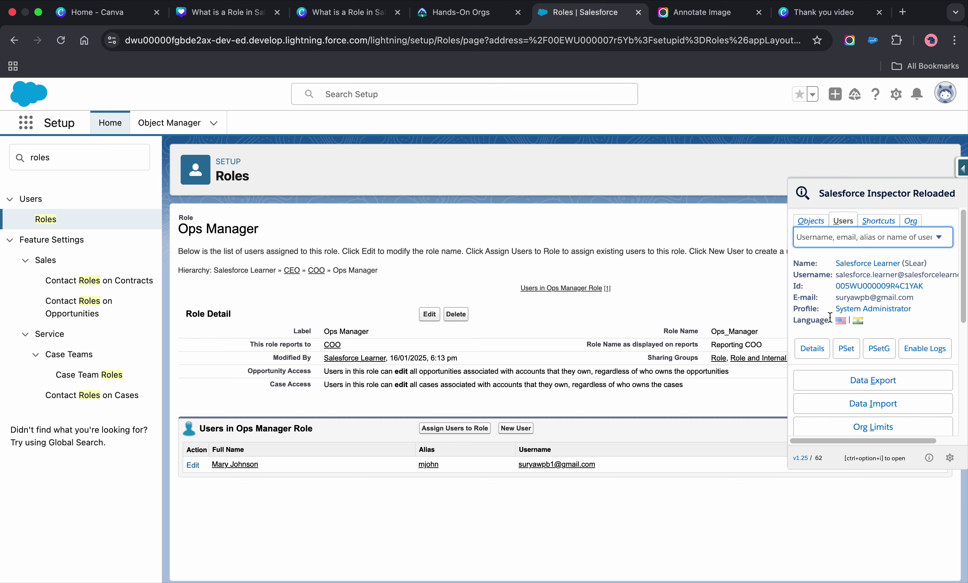
{"action": "left_click", "coordinate": [813, 349]}
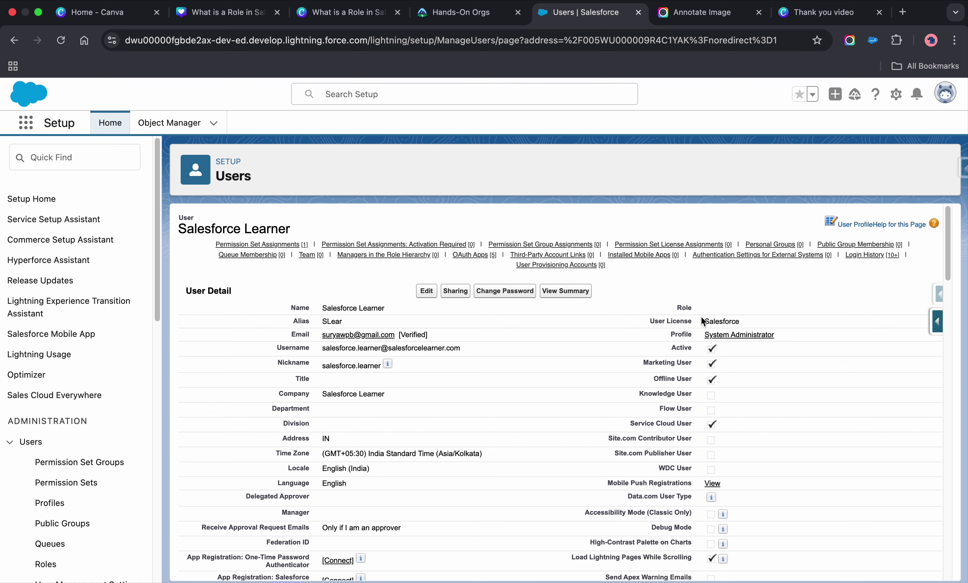
{"action": "left_click", "coordinate": [426, 293]}
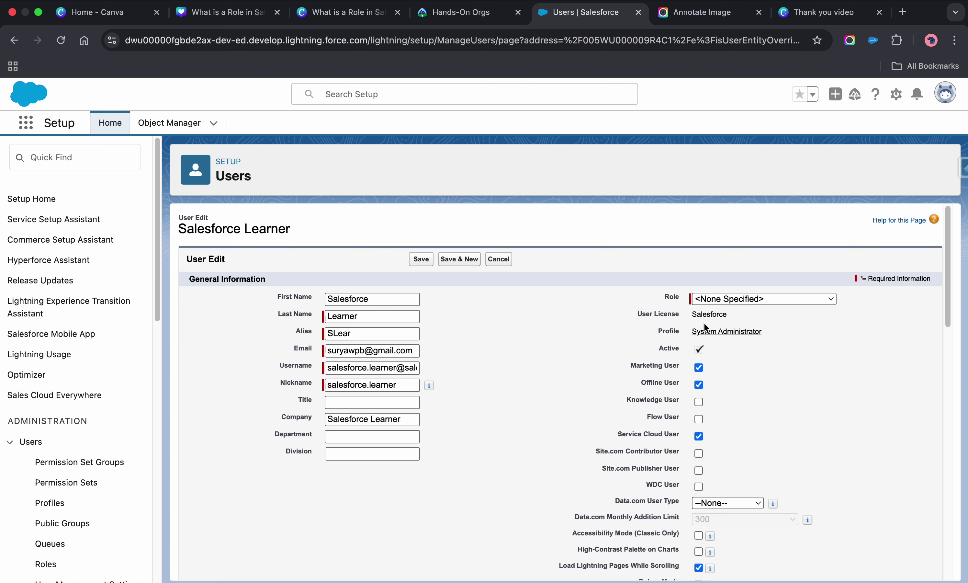
Set the signed-in user's role to CEO and save the user record
{"action": "left_click", "coordinate": [724, 299]}
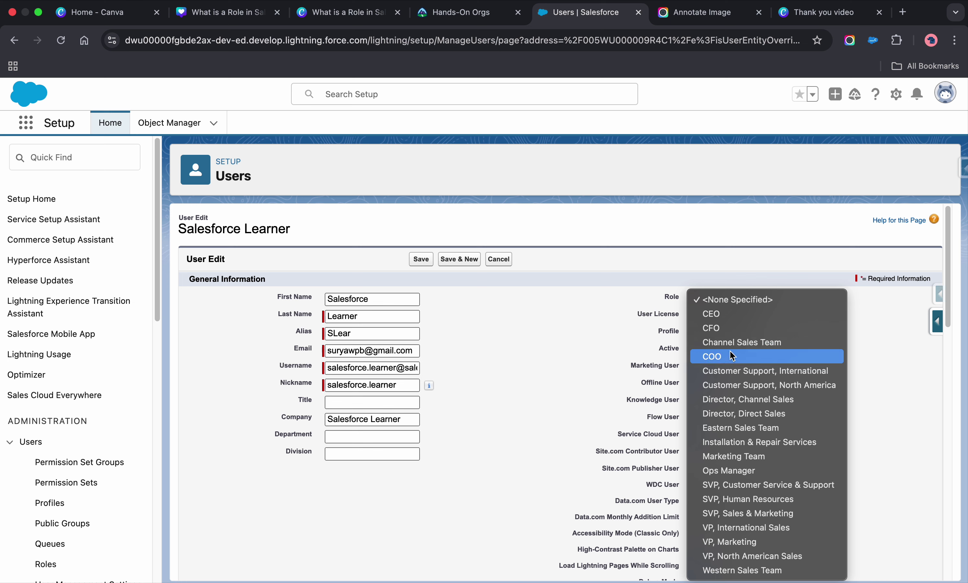
{"action": "left_click", "coordinate": [755, 471]}
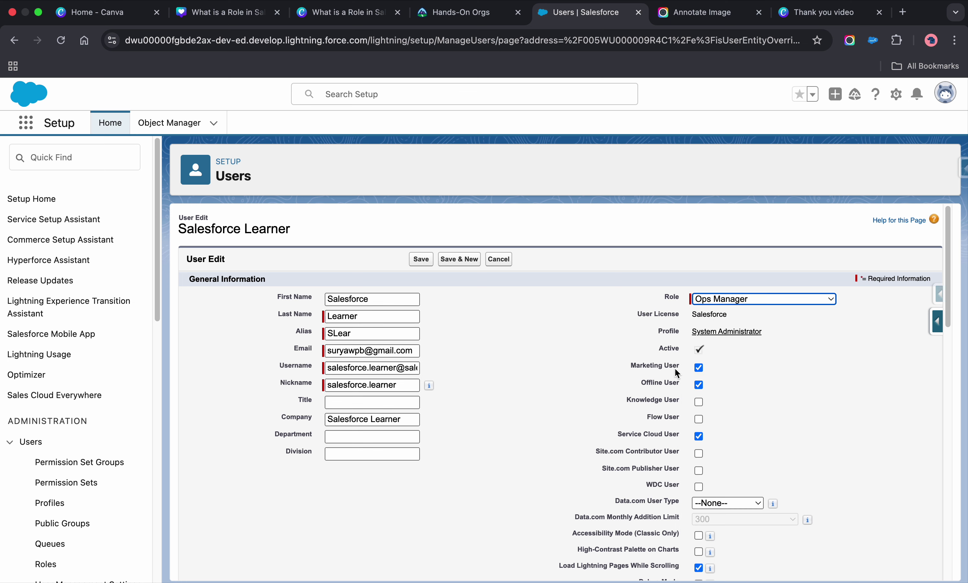
{"action": "left_click", "coordinate": [736, 293]}
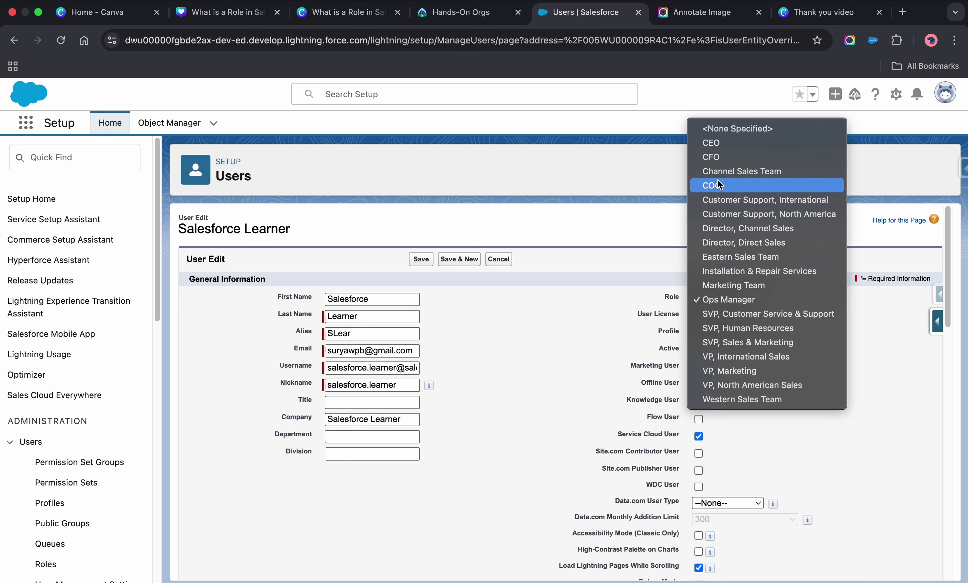
{"action": "left_click", "coordinate": [713, 297]}
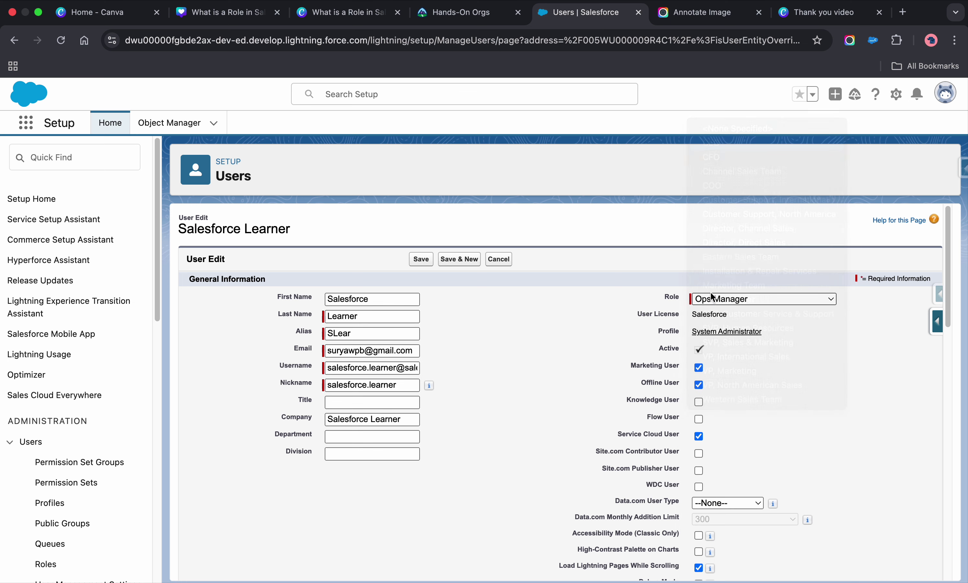
{"action": "left_click", "coordinate": [420, 259]}
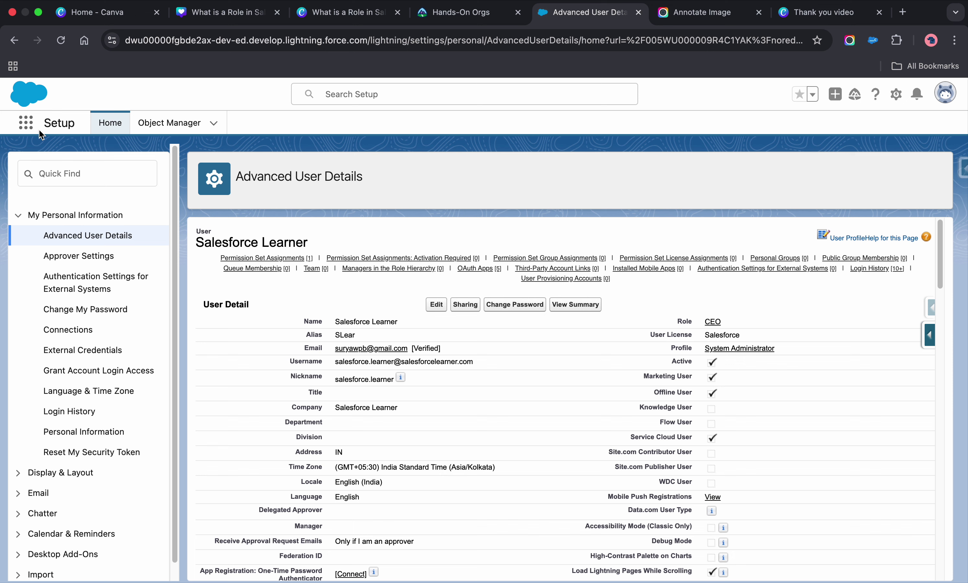
Go to Accounts, open the Innovative corp account, and bring up its record sharing settings
{"action": "left_click", "coordinate": [26, 122]}
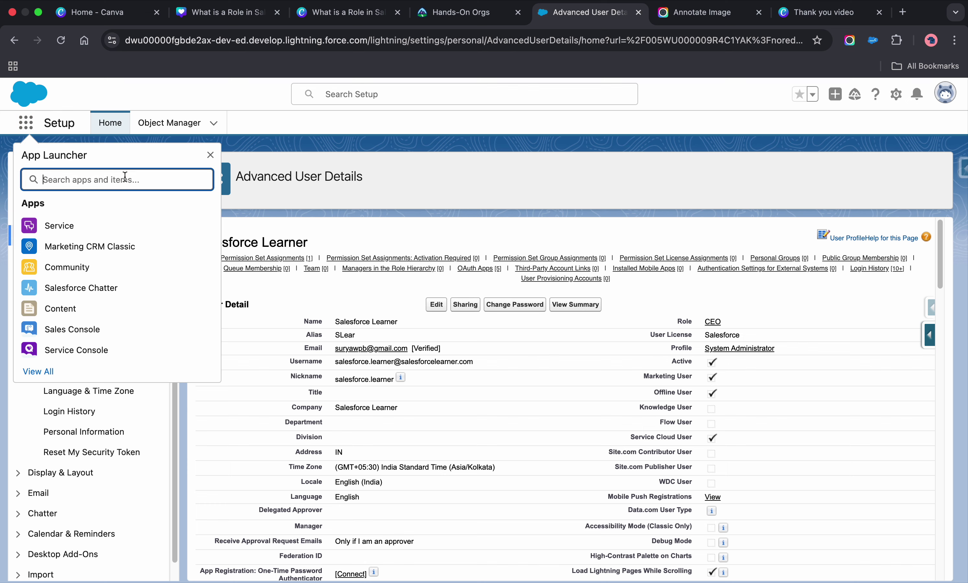
{"action": "type", "text": "acco"}
{"action": "left_click", "coordinate": [71, 262]}
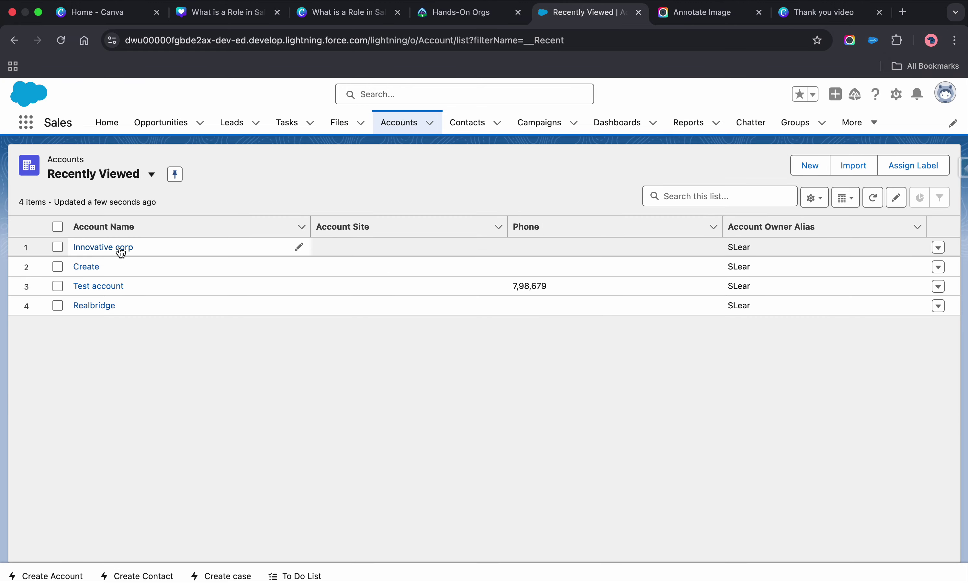
{"action": "left_click", "coordinate": [121, 248]}
{"action": "left_click", "coordinate": [927, 166]}
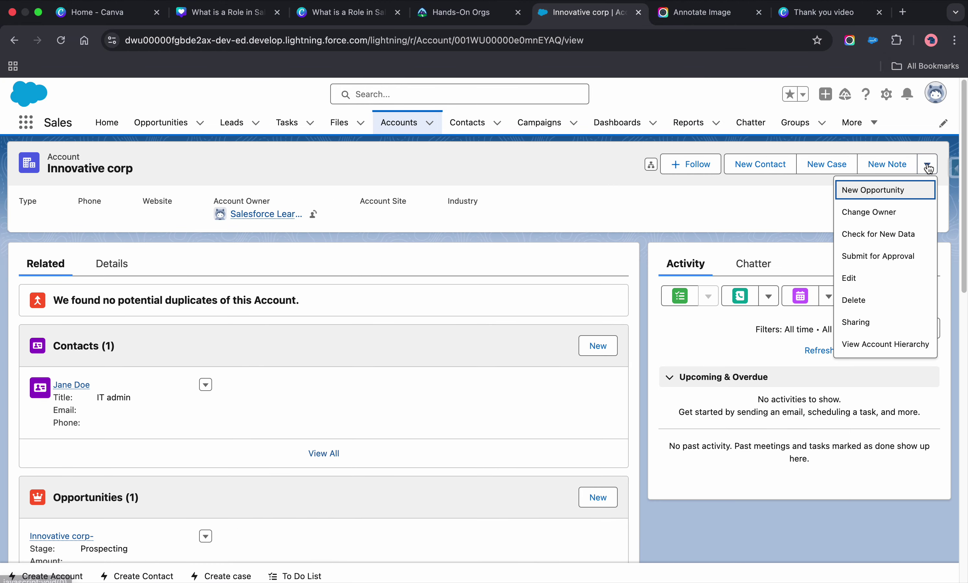
{"action": "left_click", "coordinate": [872, 322]}
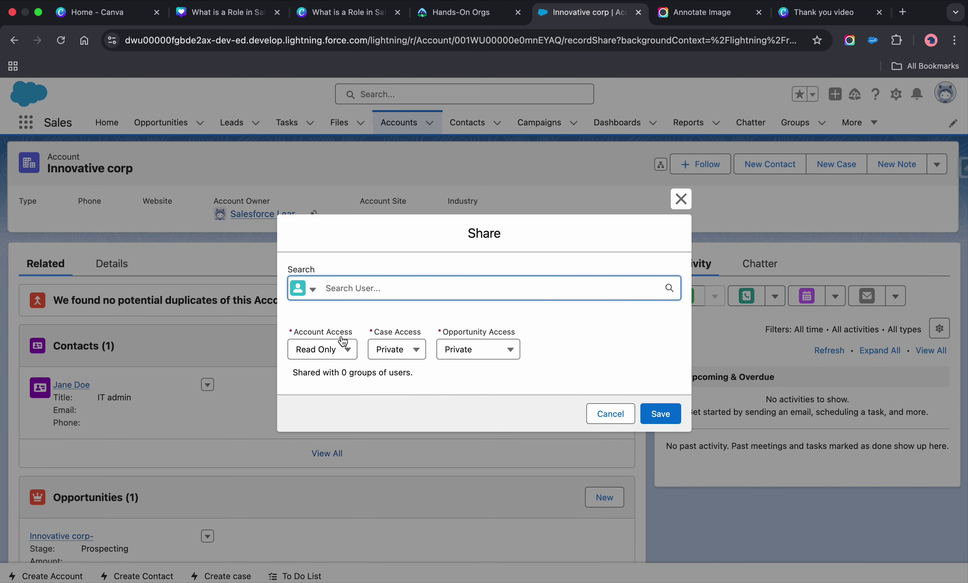
Switch the share recipient type to Role and add the Ops Manager role as the recipient
{"action": "left_click", "coordinate": [309, 294]}
{"action": "left_click", "coordinate": [310, 345]}
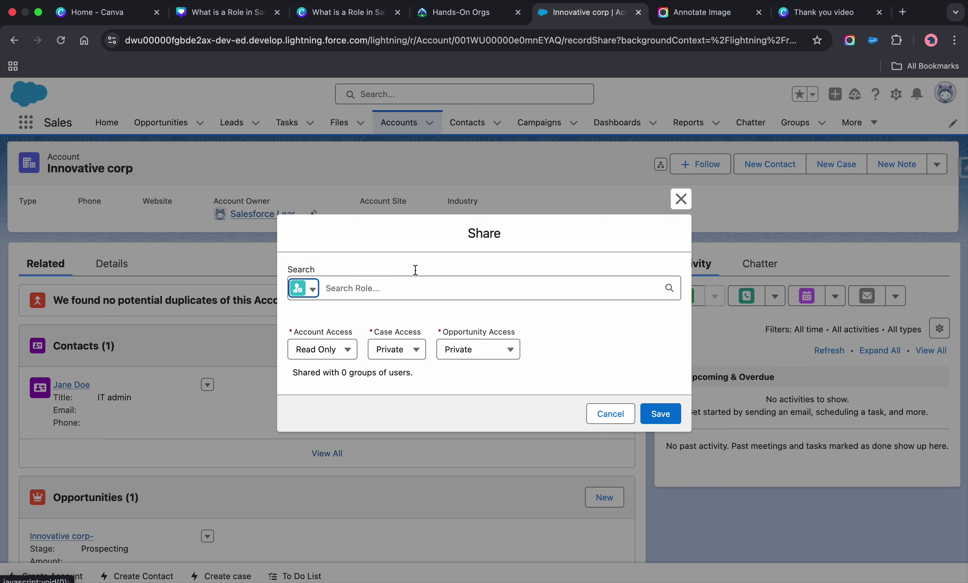
{"action": "left_click", "coordinate": [405, 288]}
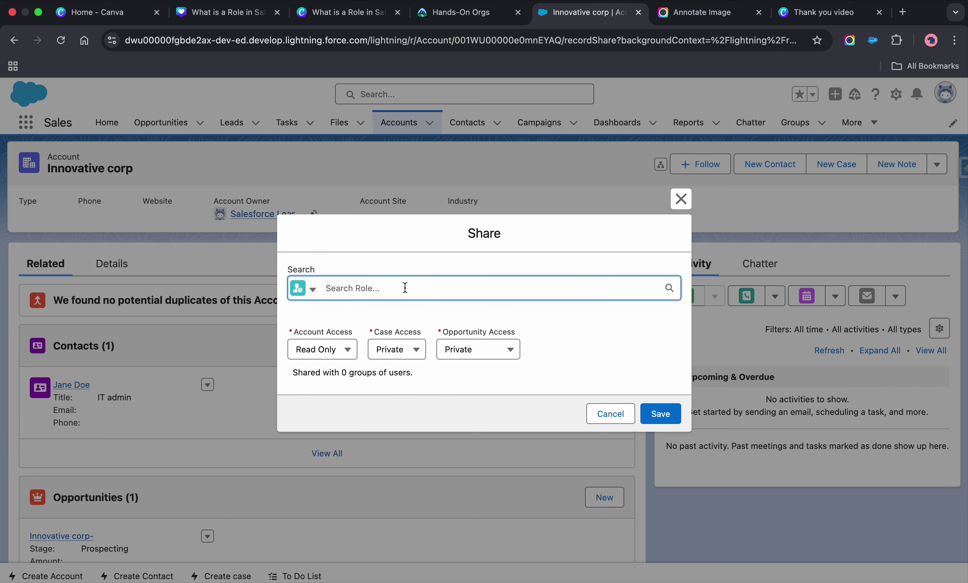
{"action": "type", "text": "op"}
{"action": "left_click", "coordinate": [338, 316]}
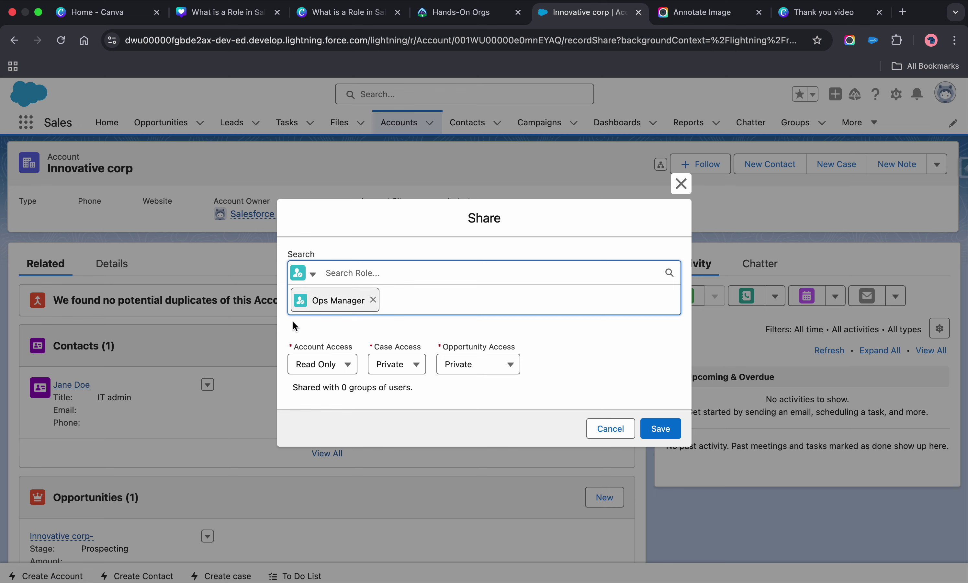
Set Account Access, Case Access and Opportunity Access to Read/Write for the Ops Manager role, and save the share
{"action": "left_click", "coordinate": [348, 369]}
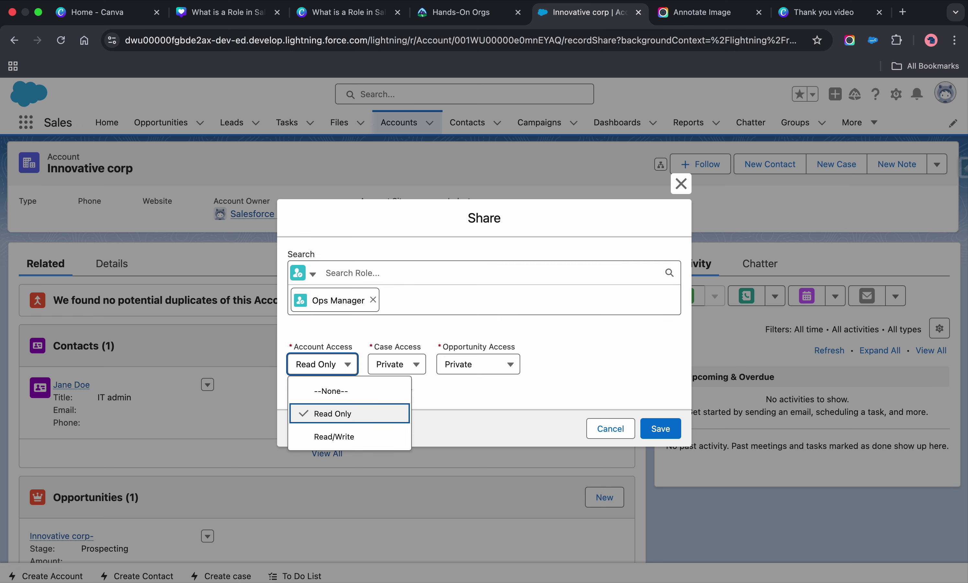
{"action": "left_click", "coordinate": [318, 438]}
{"action": "left_click", "coordinate": [405, 352]}
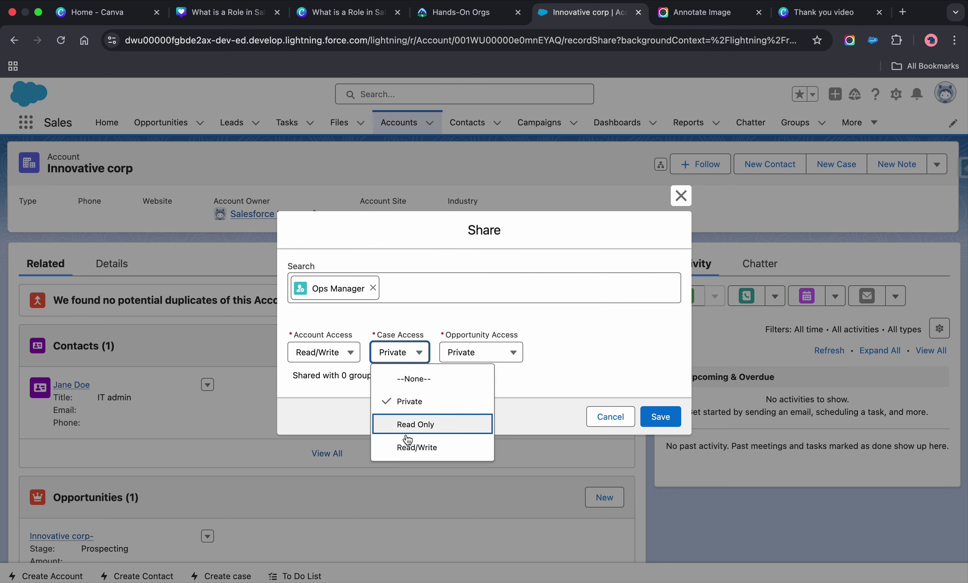
{"action": "left_click", "coordinate": [417, 446]}
{"action": "left_click", "coordinate": [488, 353]}
{"action": "left_click", "coordinate": [498, 447]}
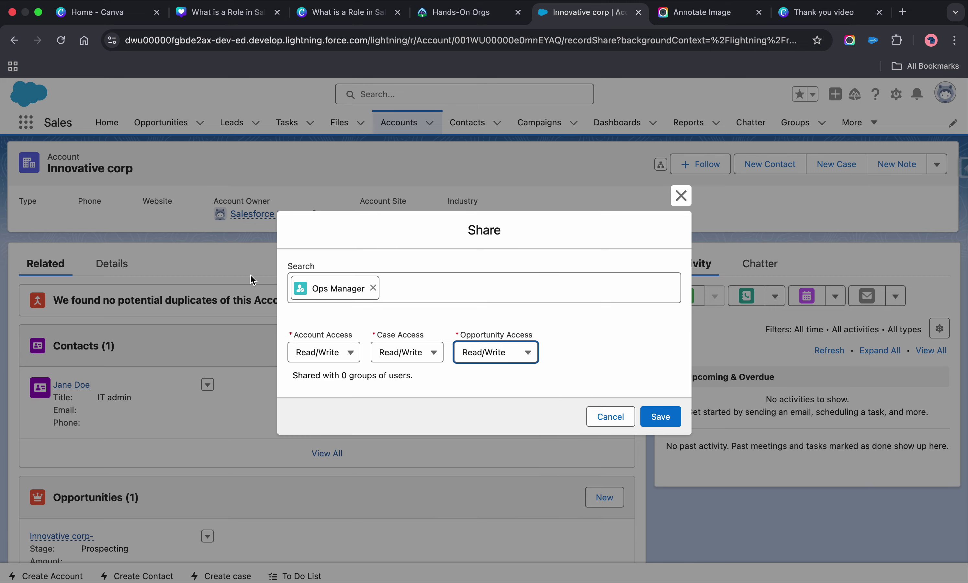
{"action": "left_click", "coordinate": [660, 417]}
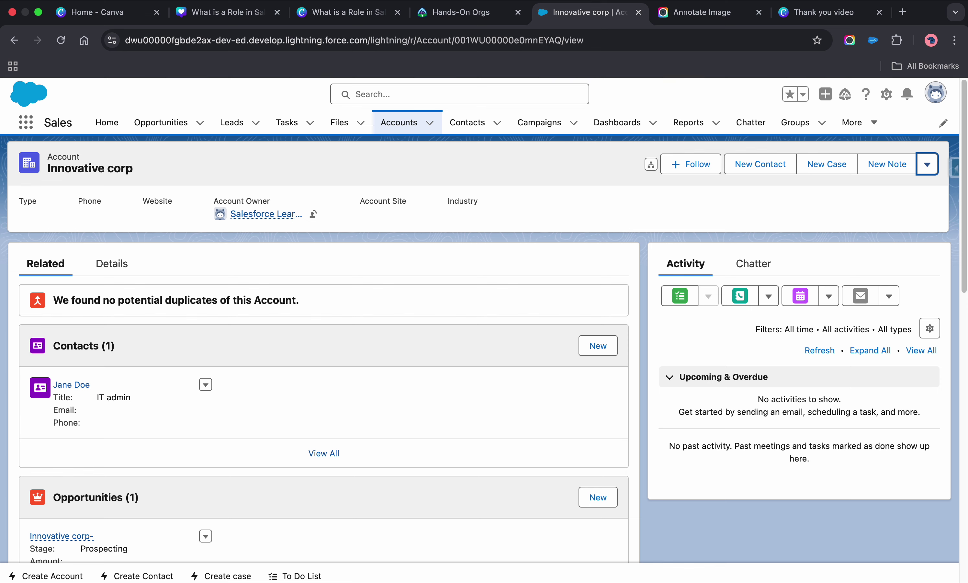
Check the available actions for New Leads Report - DB among recent reports and for DB-Adoption: New LEADS Last 30 Days among all reports
{"action": "left_click", "coordinate": [675, 127]}
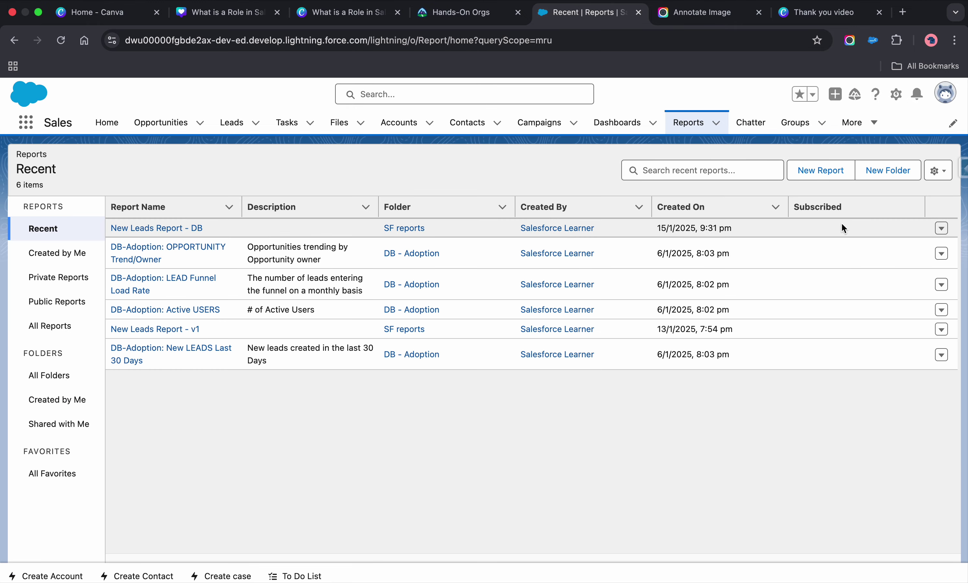
{"action": "left_click", "coordinate": [941, 228]}
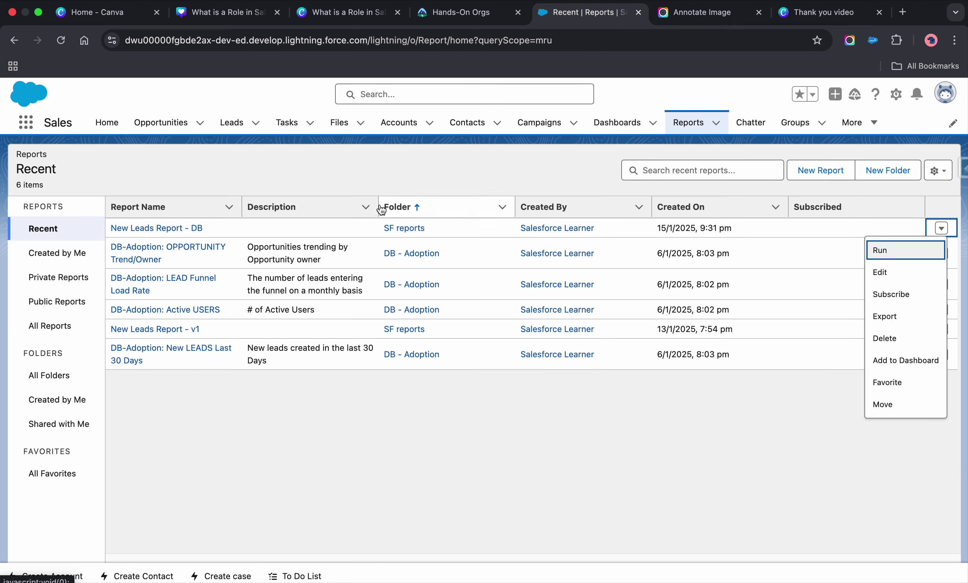
{"action": "left_click", "coordinate": [52, 326]}
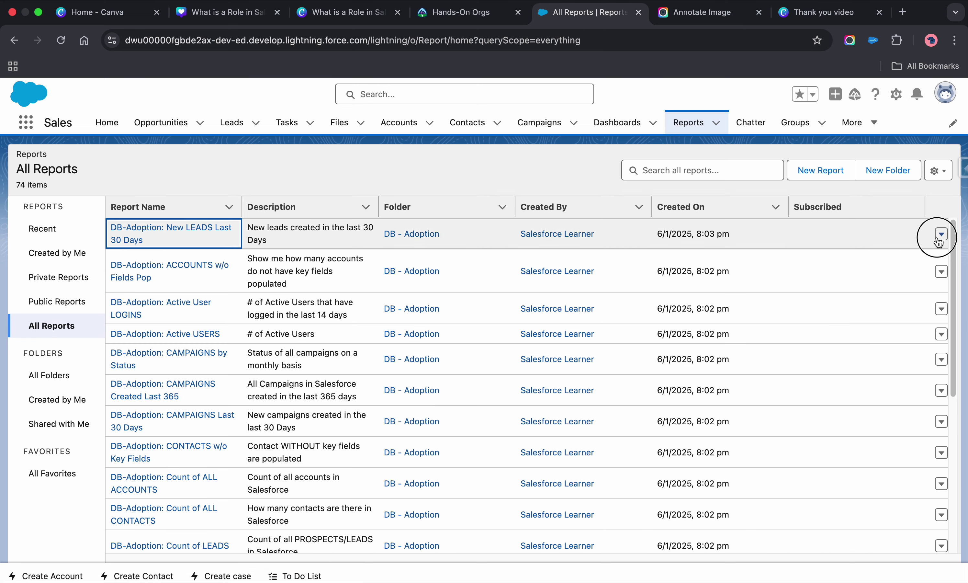
{"action": "left_click", "coordinate": [941, 235]}
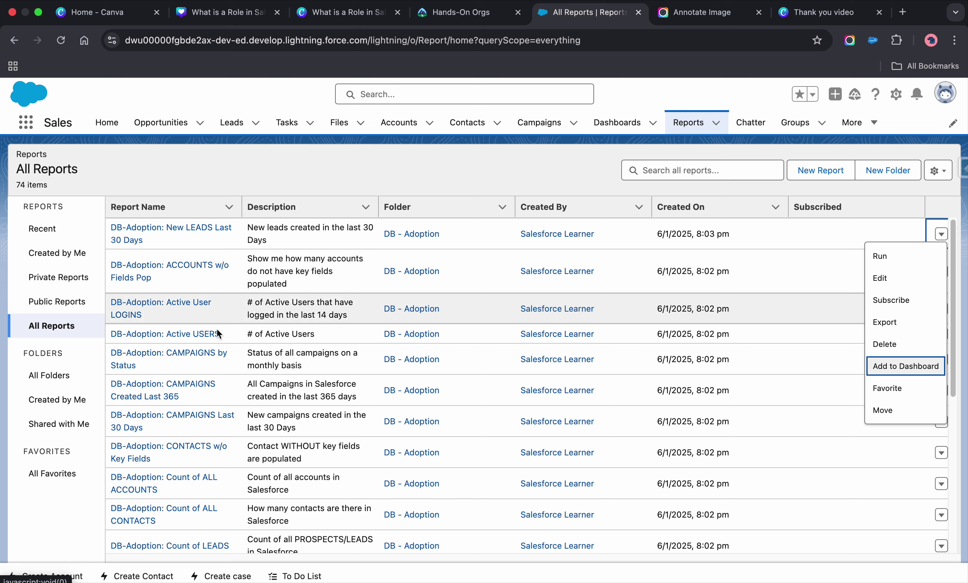
Open the sharing settings of the DB - Adoption report folder
{"action": "left_click", "coordinate": [51, 378]}
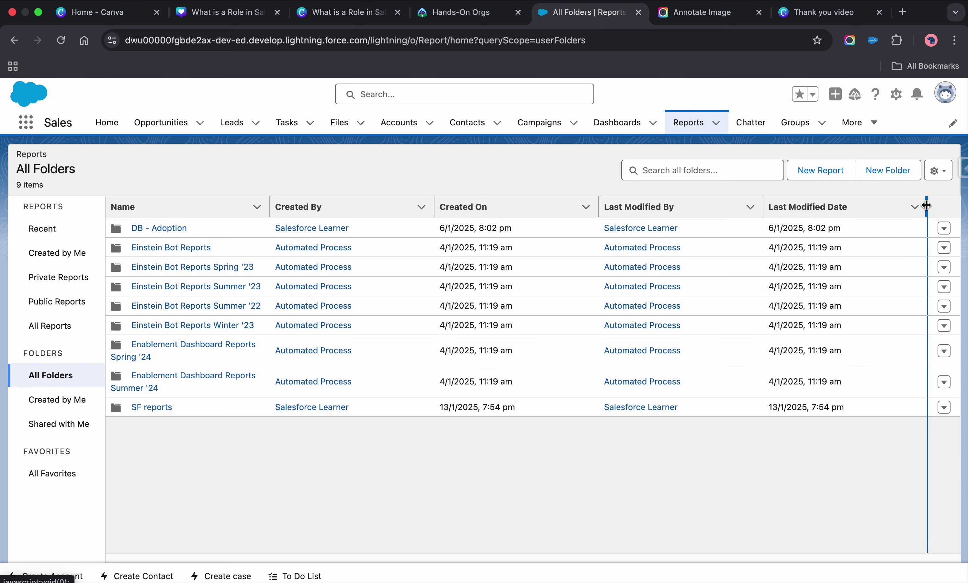
{"action": "left_click", "coordinate": [943, 228]}
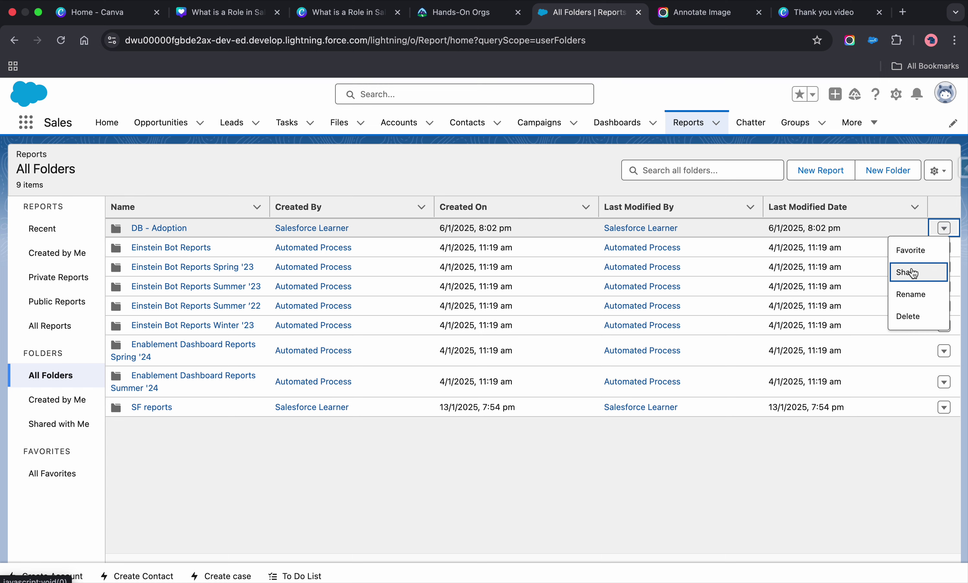
{"action": "left_click", "coordinate": [911, 273]}
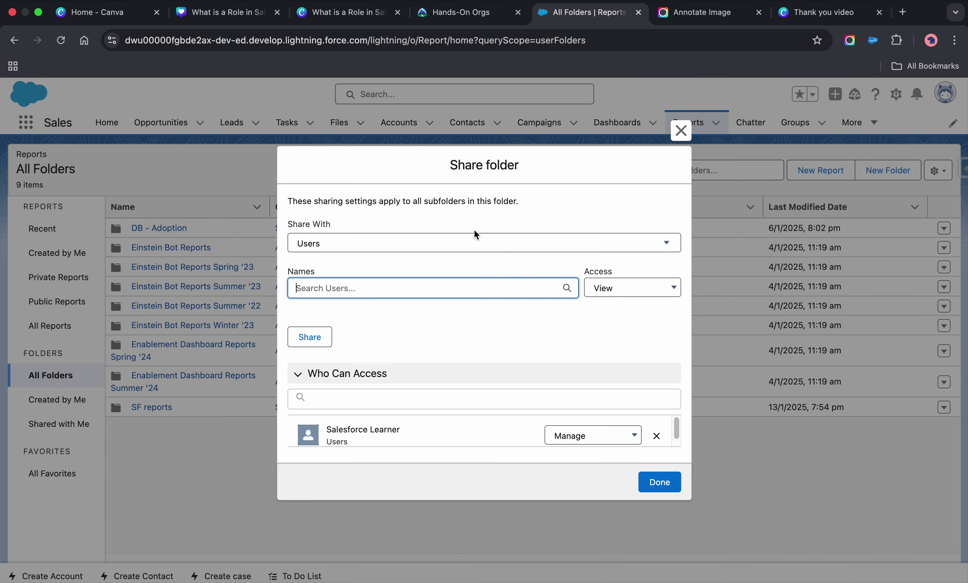
Set the folder's Share With type to Role and Internal Subordinates, select the Ops Manager role, and finish the folder sharing dialog
{"action": "left_click", "coordinate": [471, 240]}
{"action": "left_click", "coordinate": [379, 310]}
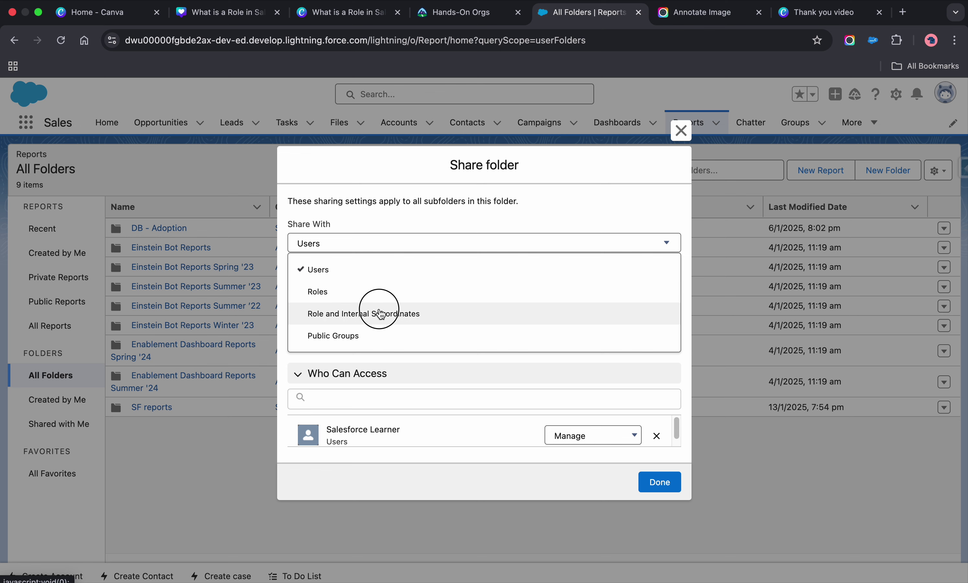
{"action": "left_click", "coordinate": [375, 288]}
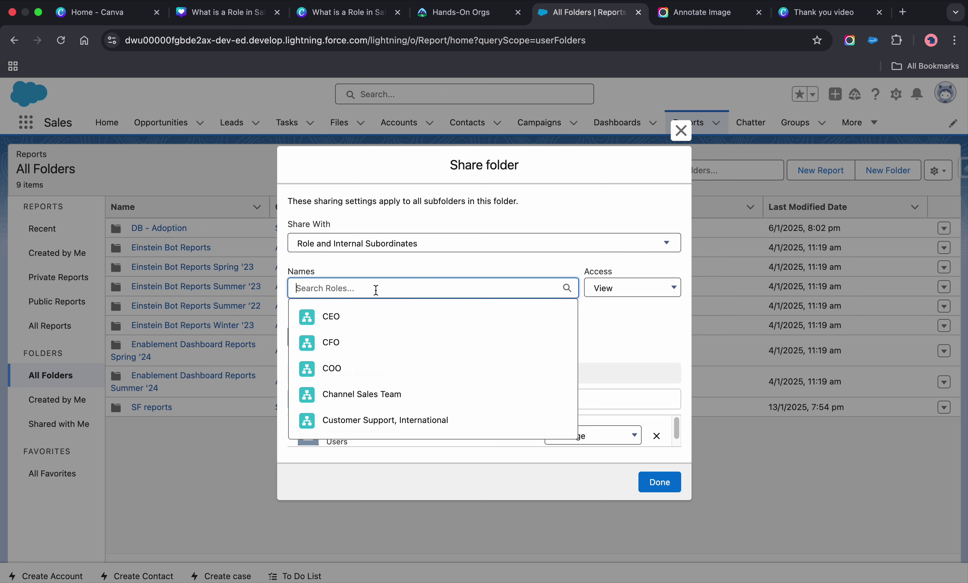
{"action": "type", "text": "op"}
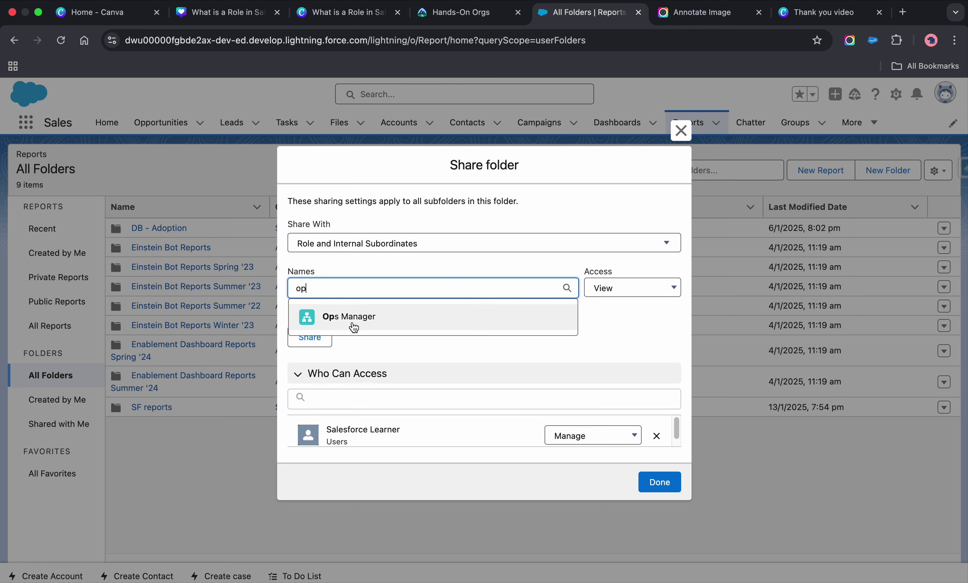
{"action": "left_click", "coordinate": [352, 319]}
{"action": "left_click", "coordinate": [663, 495]}
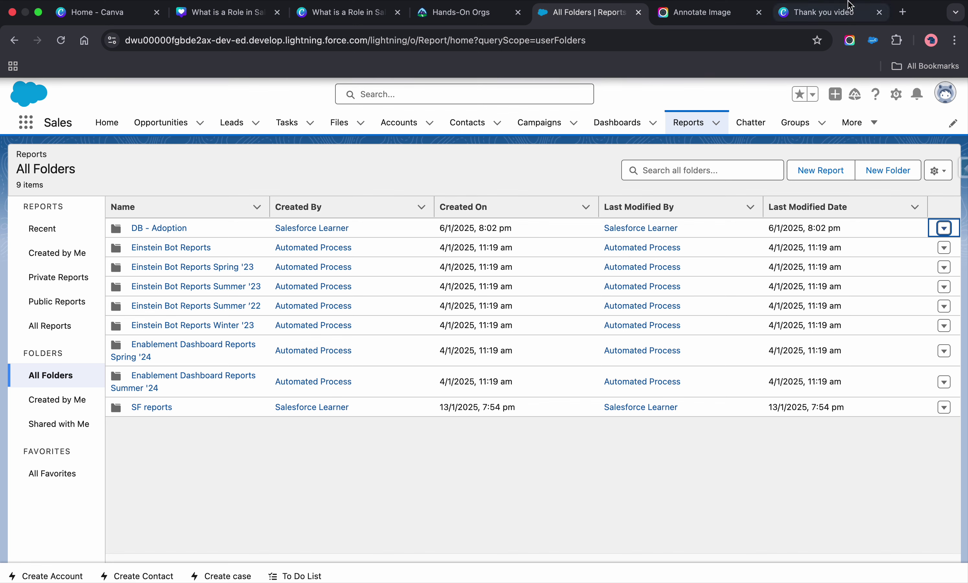
Switch to the Thank you video design in Canva
{"action": "left_click", "coordinate": [832, 15]}
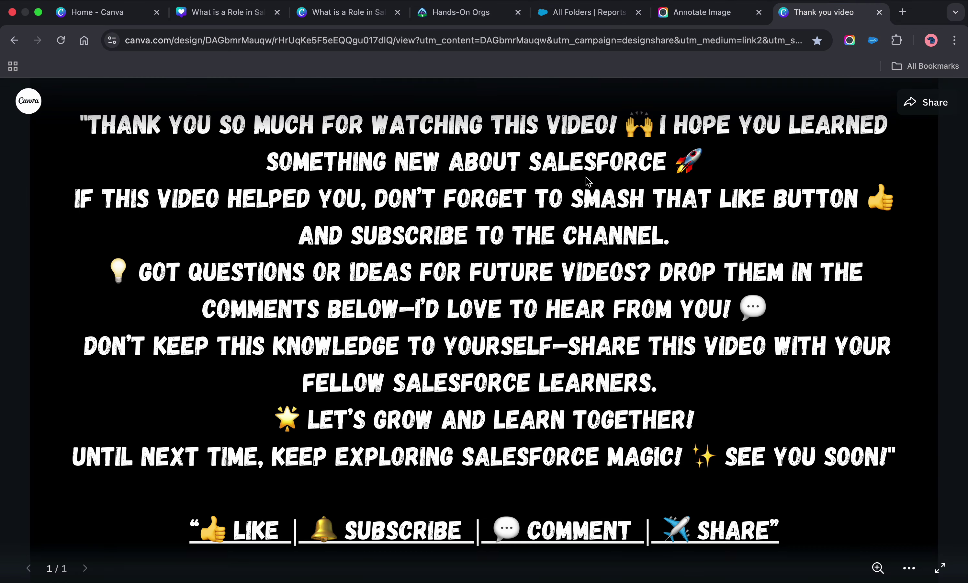